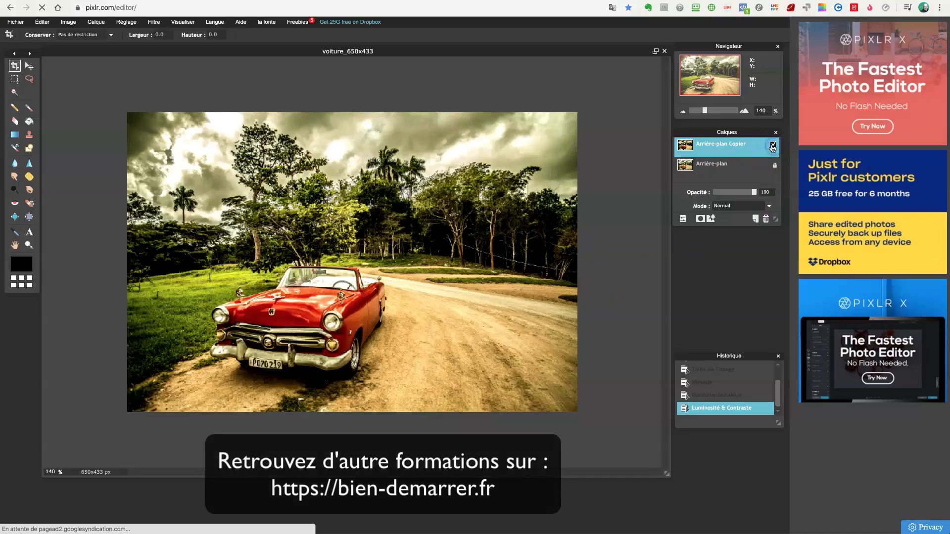
Hide the retouched background copy layer, duplicate it, and show only the new duplicate.
click(773, 145)
drag(713, 149, 758, 219)
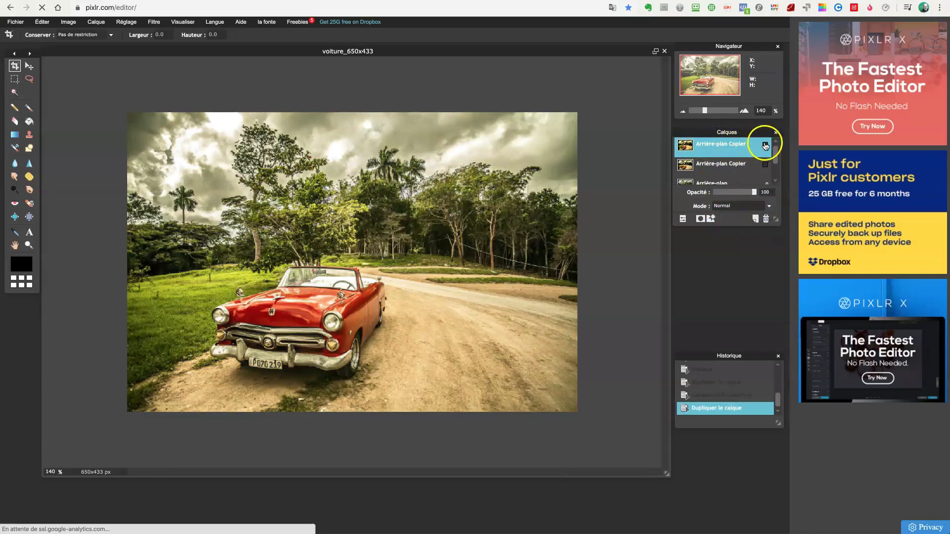
click(765, 145)
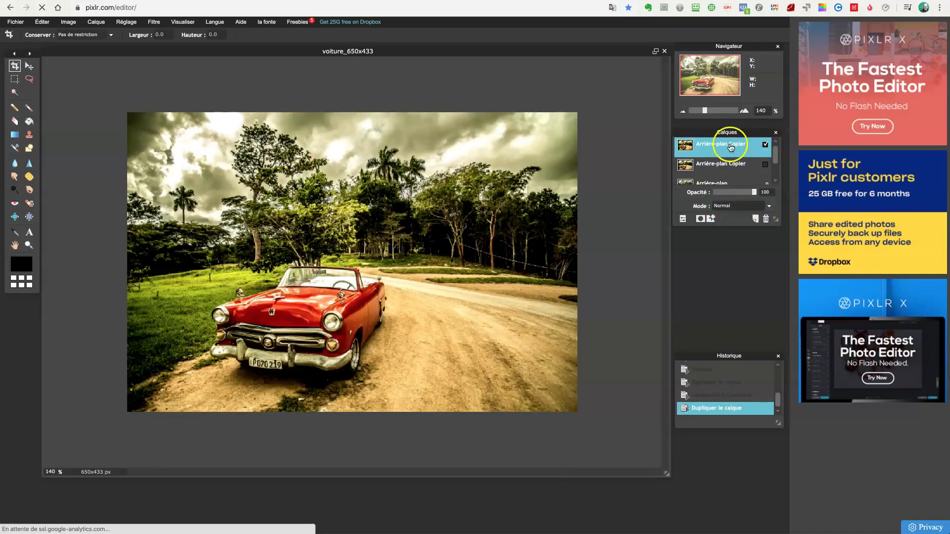
Draw an elliptical marquee selection about 590 by 383 px around the car and trees.
click(15, 80)
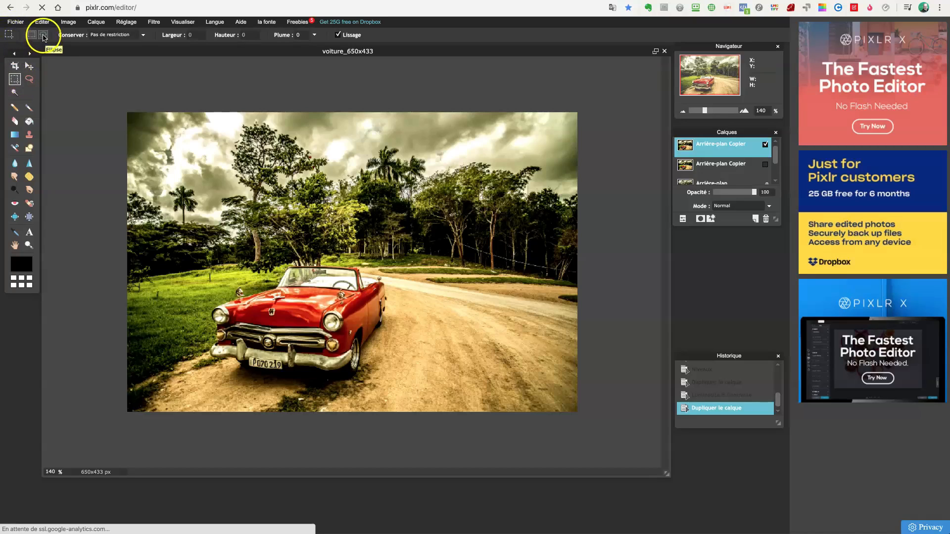
click(43, 36)
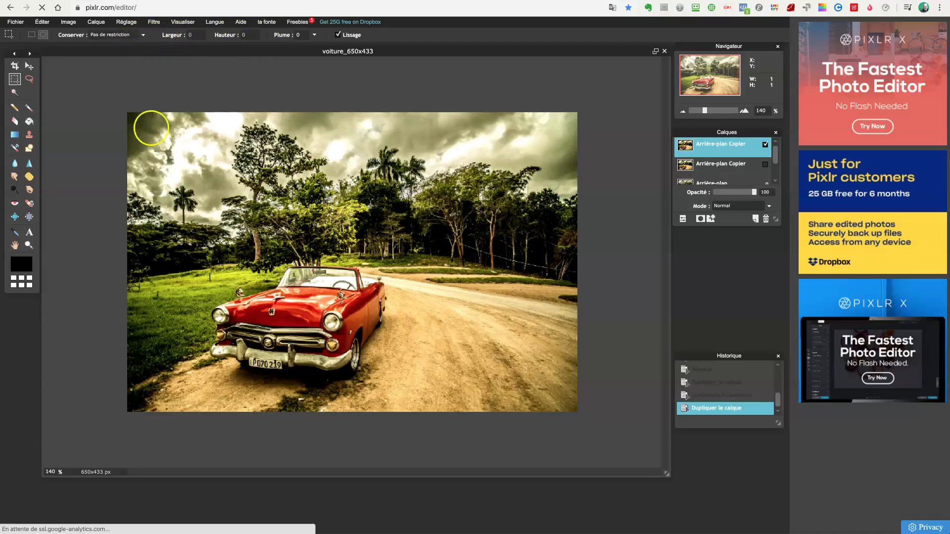
drag(145, 131, 553, 394)
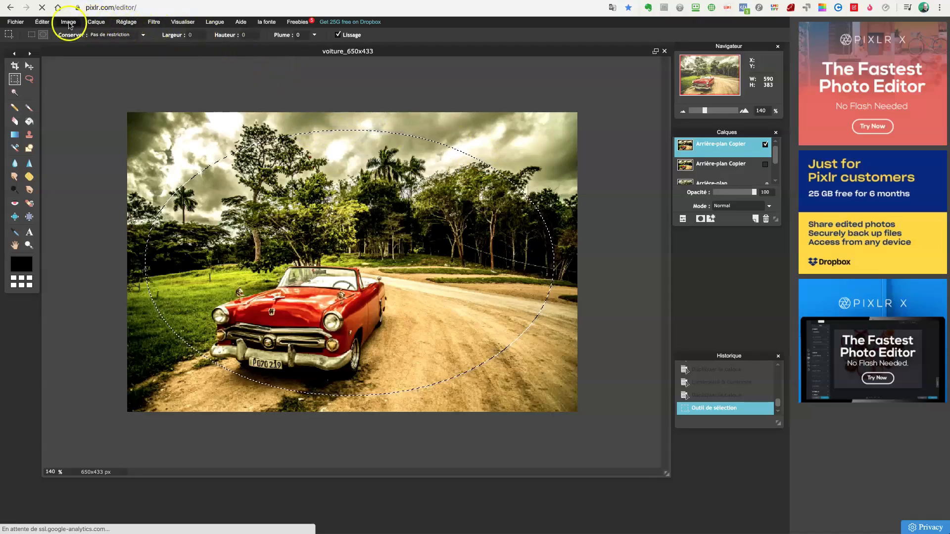
click(125, 22)
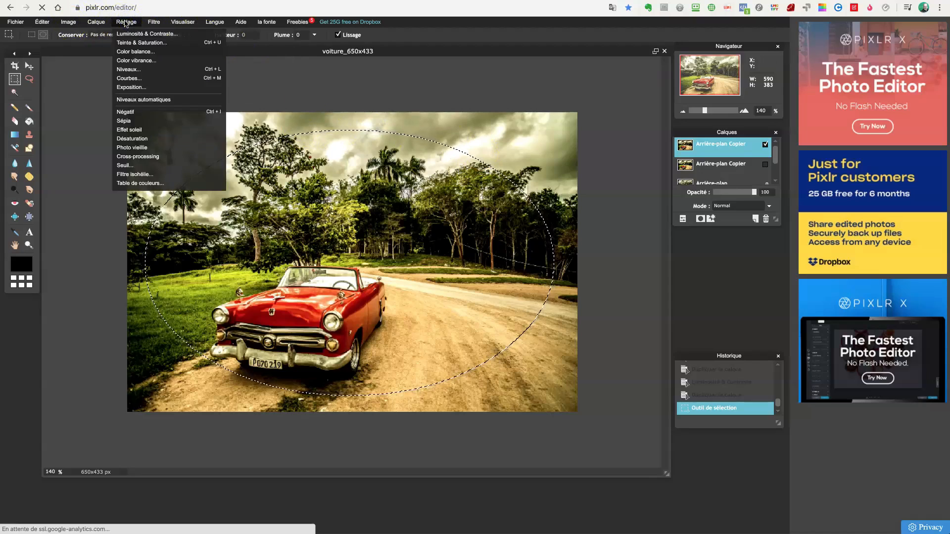
click(109, 23)
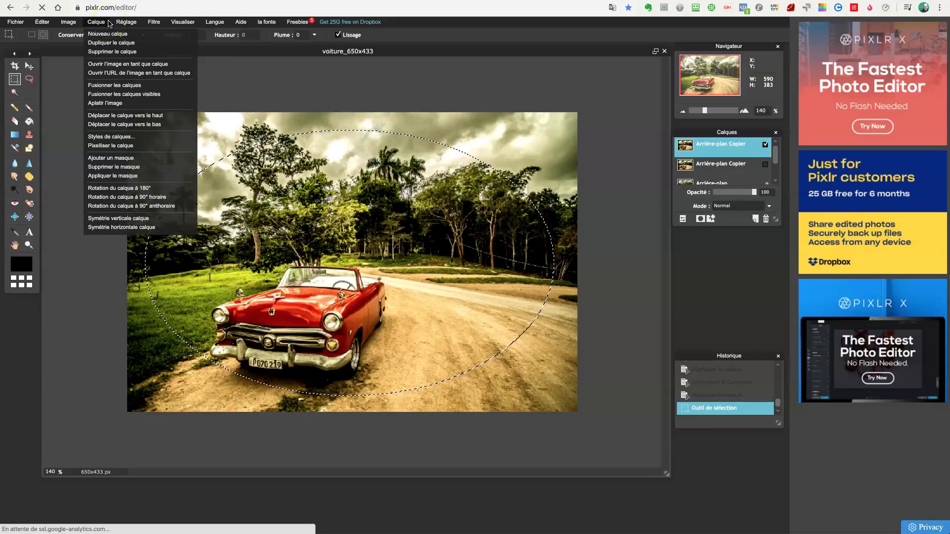
click(263, 54)
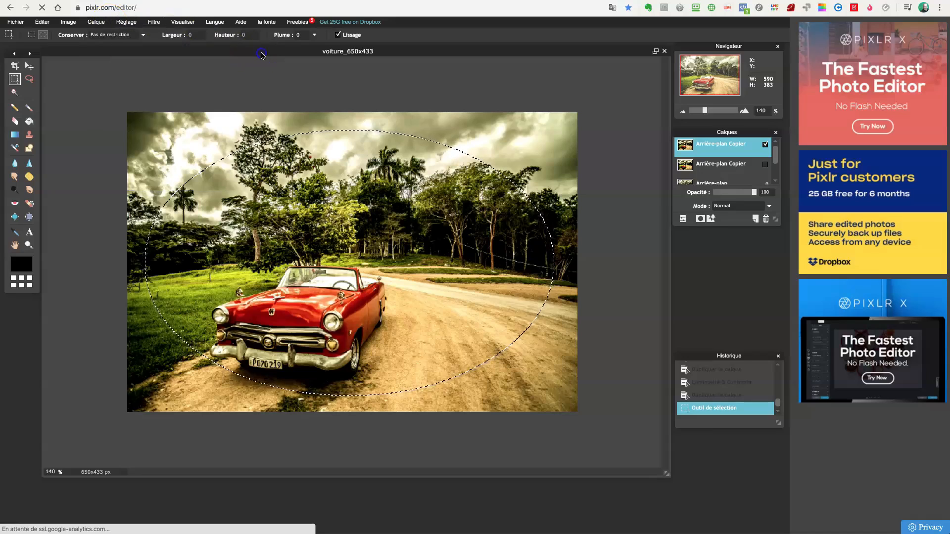
Set the selection feather to 49 and replace the ellipse with a new feathered one around the scene.
click(315, 35)
drag(267, 48, 297, 48)
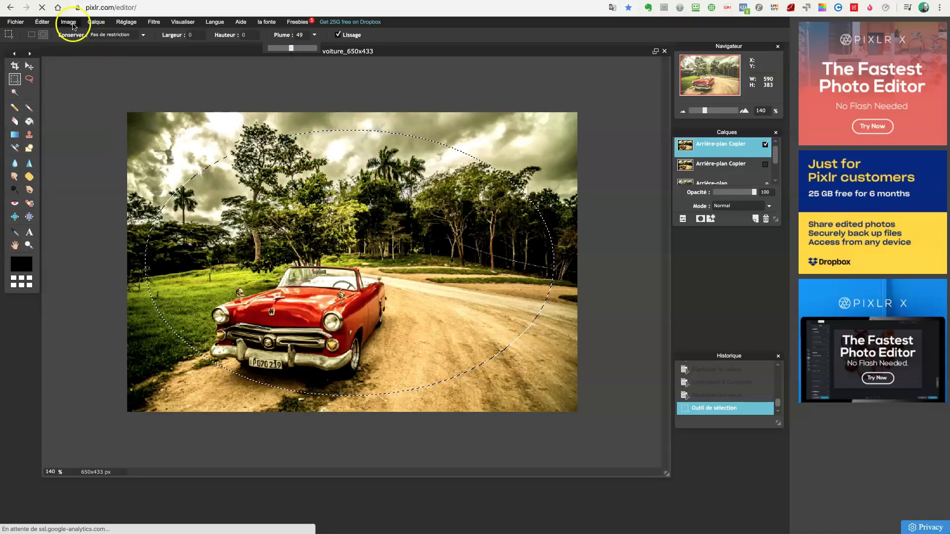
click(148, 133)
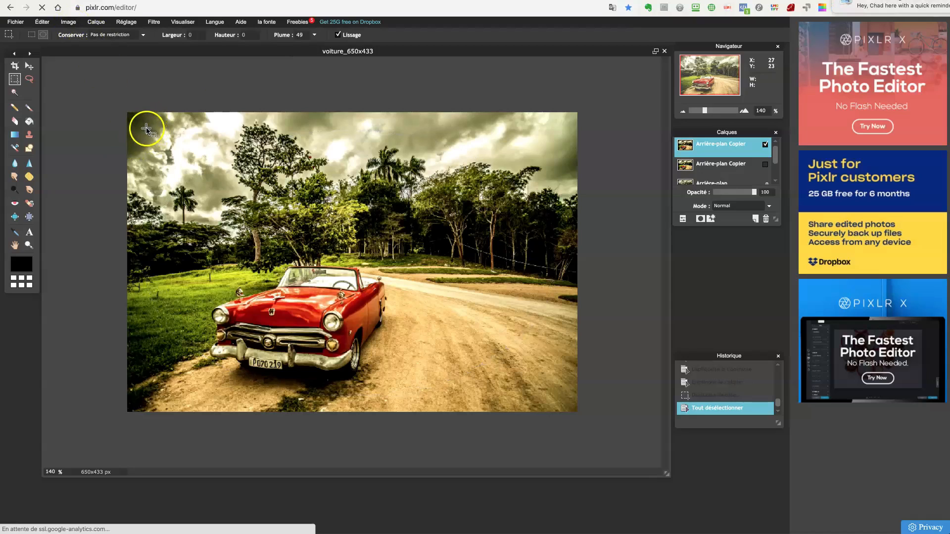
drag(143, 127, 198, 167)
drag(489, 345, 559, 399)
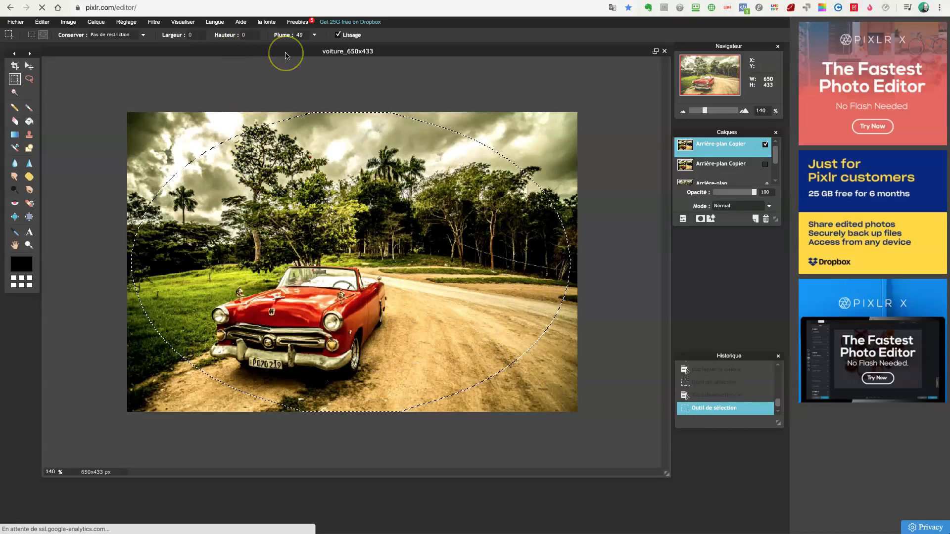
Redraw the feathered ellipse slightly smaller around the car and trees, and invert the selection.
click(159, 127)
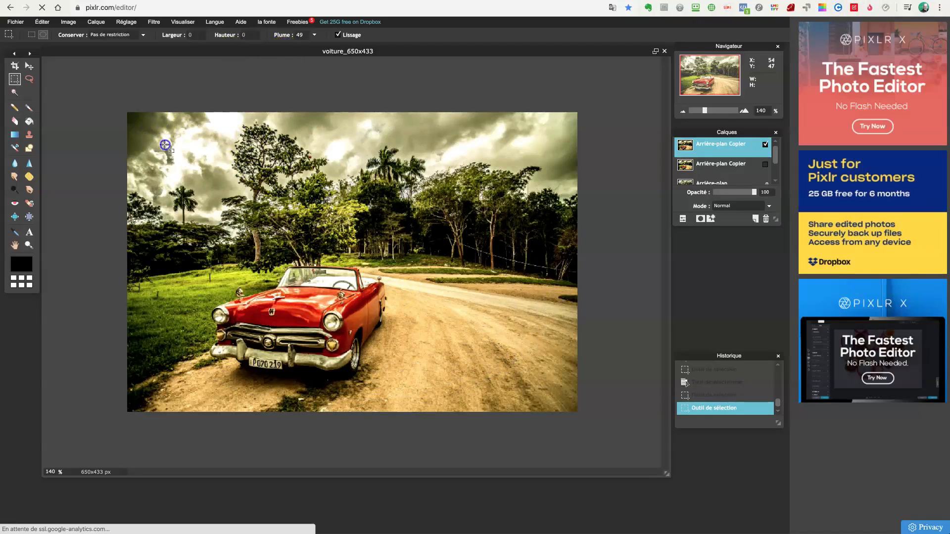
drag(165, 145, 533, 382)
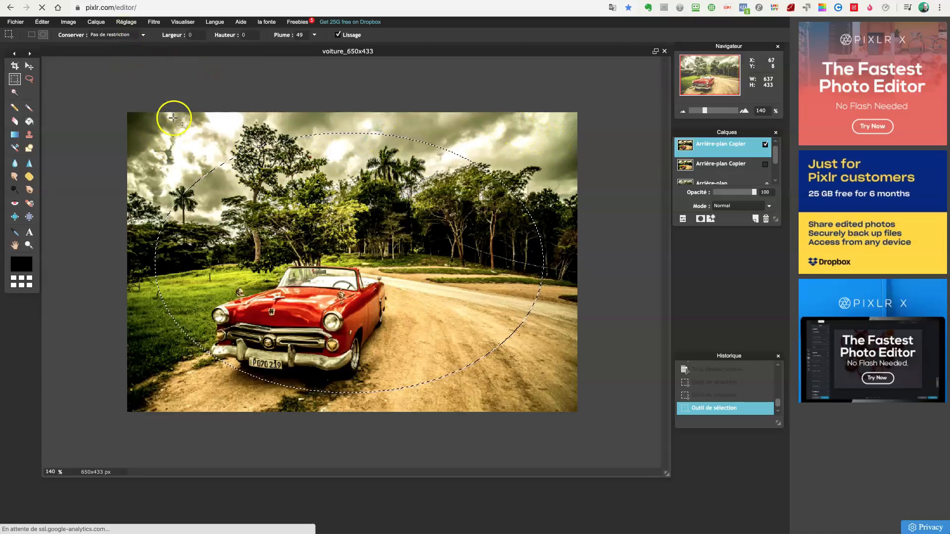
click(44, 22)
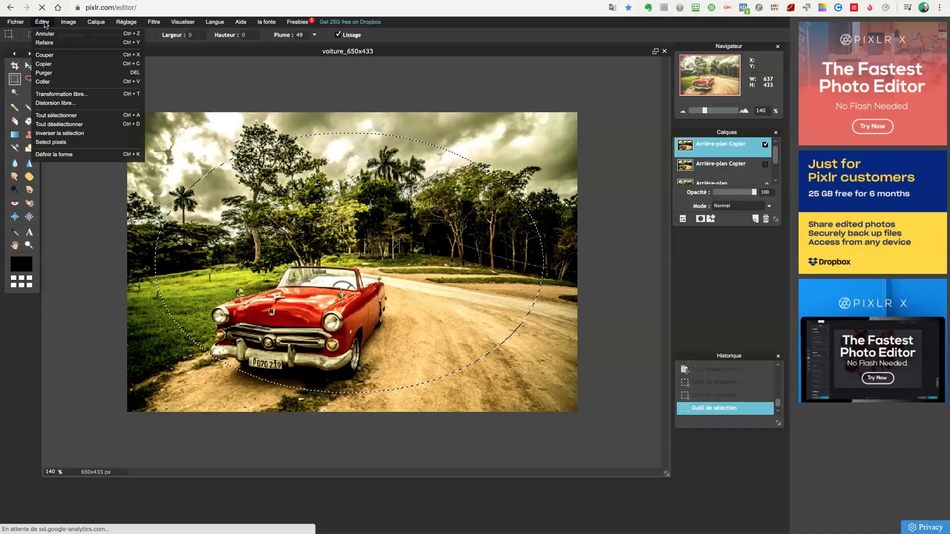
click(75, 133)
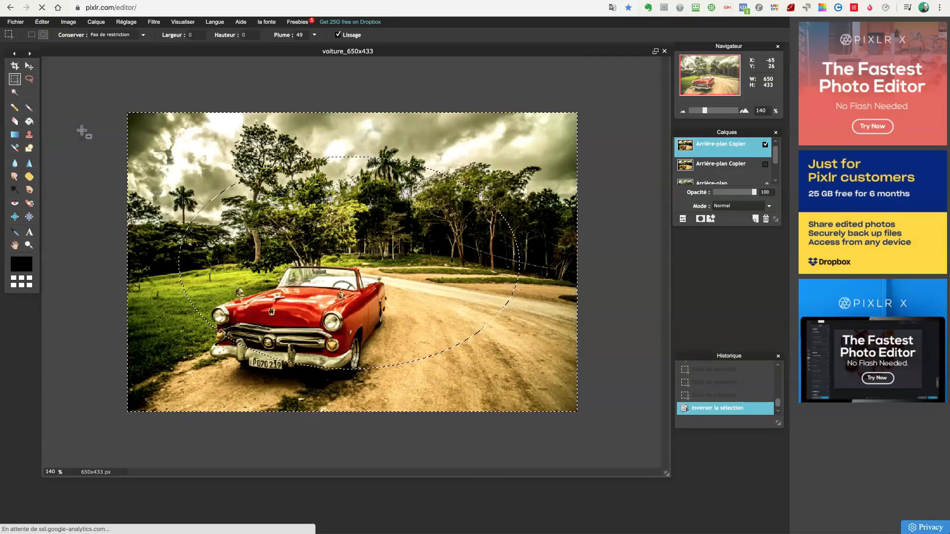
click(88, 121)
Try a pink in the colour selector, and set the main colour to black, #000000.
click(22, 263)
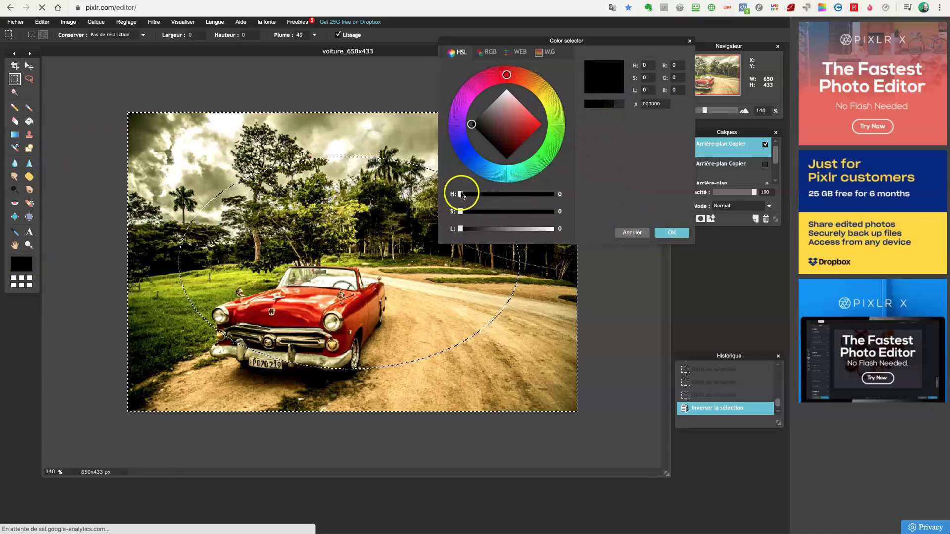
mouse_move(487, 125)
mouse_down()
mouse_move(511, 112)
mouse_move(517, 119)
mouse_up()
click(473, 89)
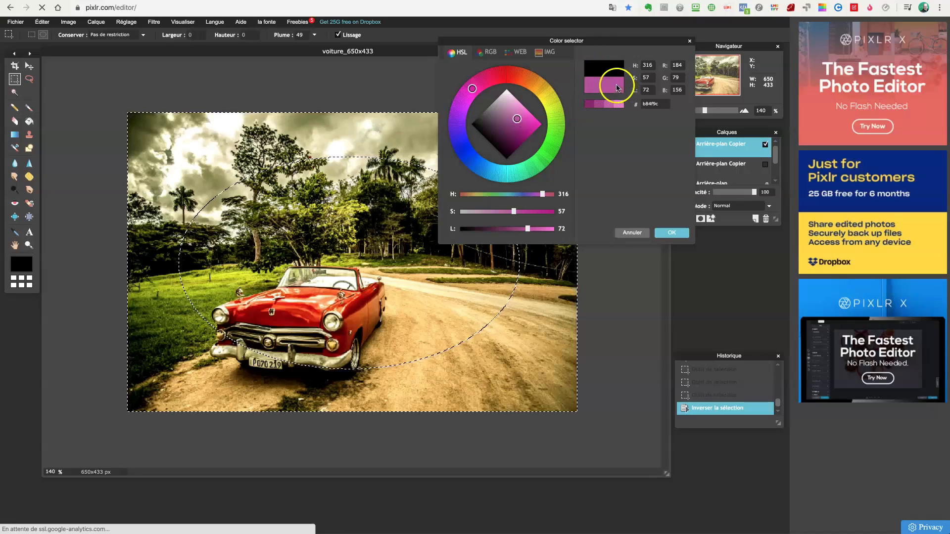
drag(518, 121, 461, 121)
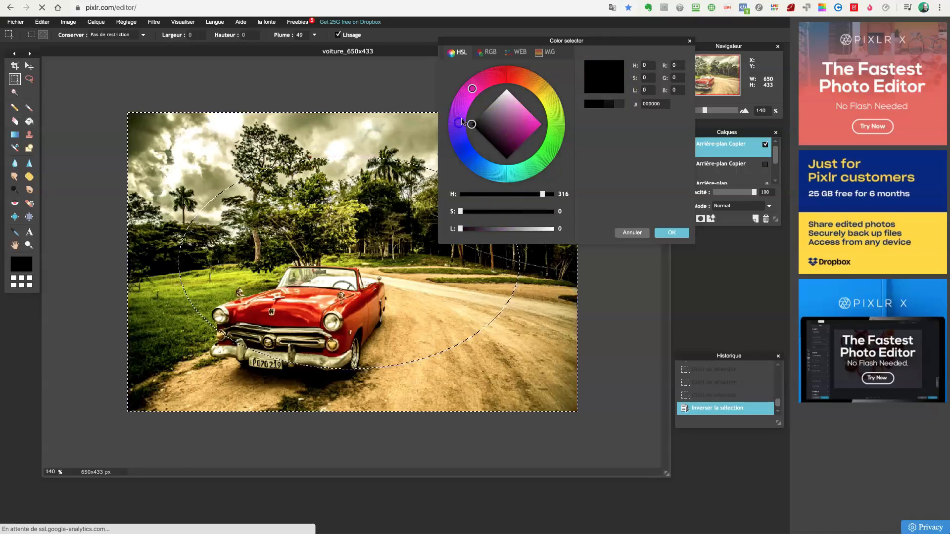
click(671, 232)
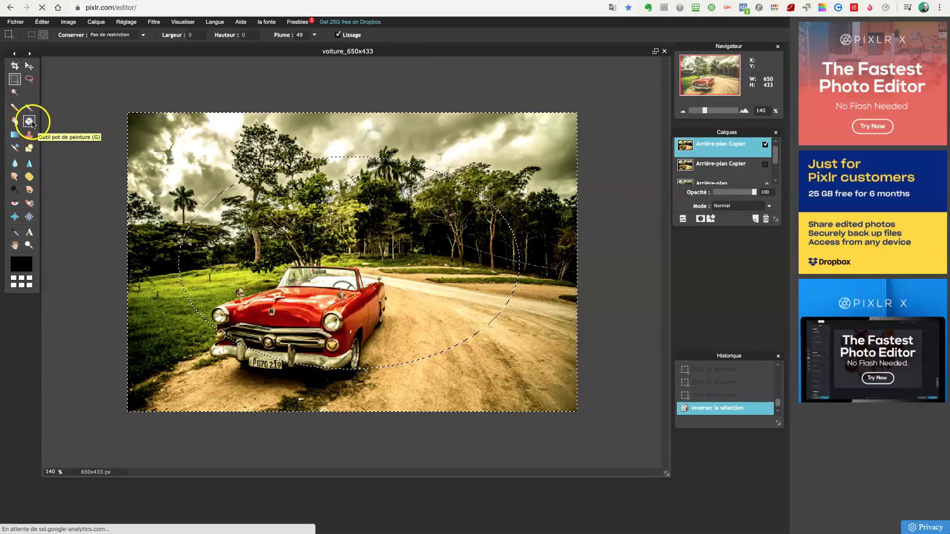
Try a black Paint Bucket fill in the sky on the duplicated photo layer, and undo it.
click(30, 121)
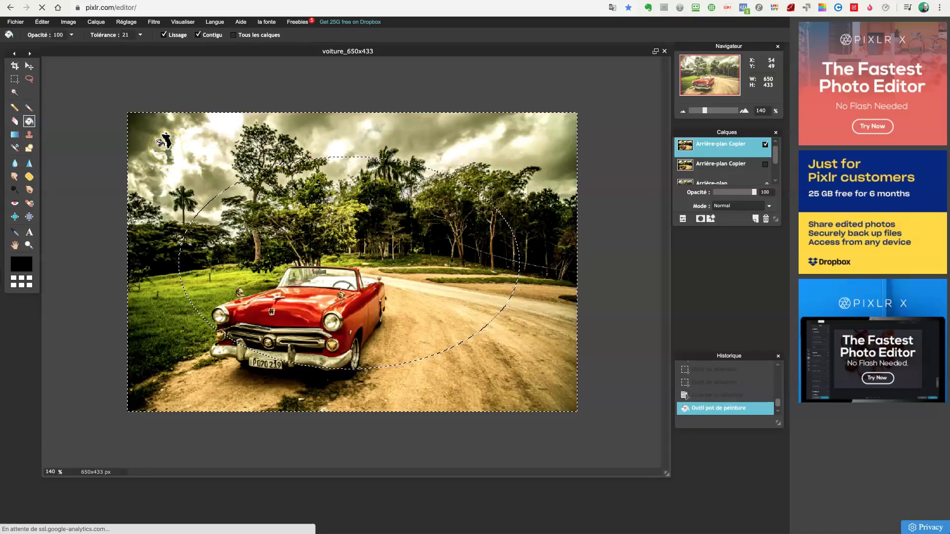
key(alt)
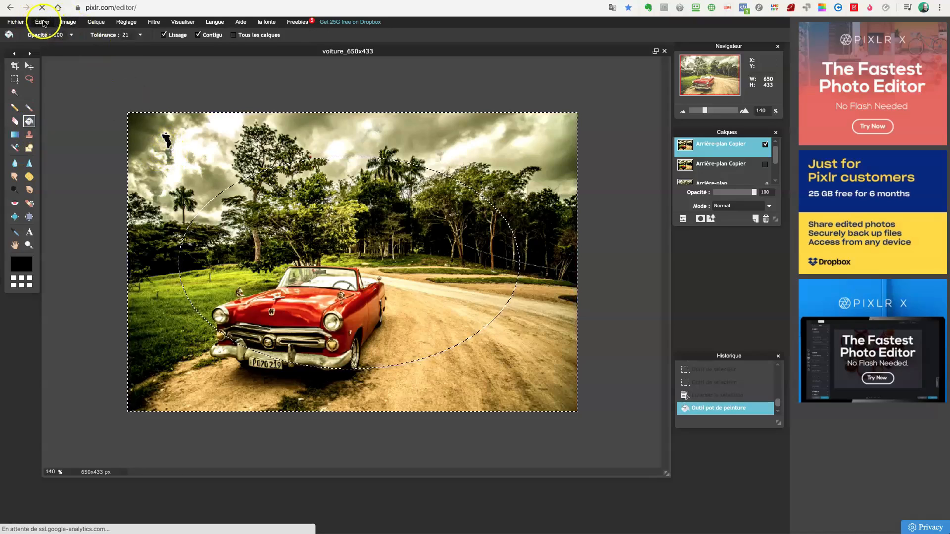
click(42, 22)
click(48, 33)
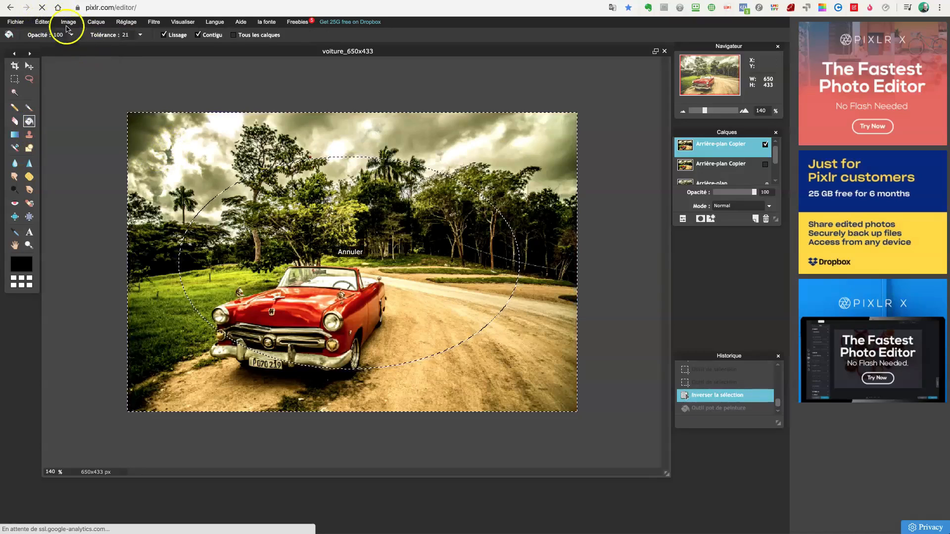
click(42, 22)
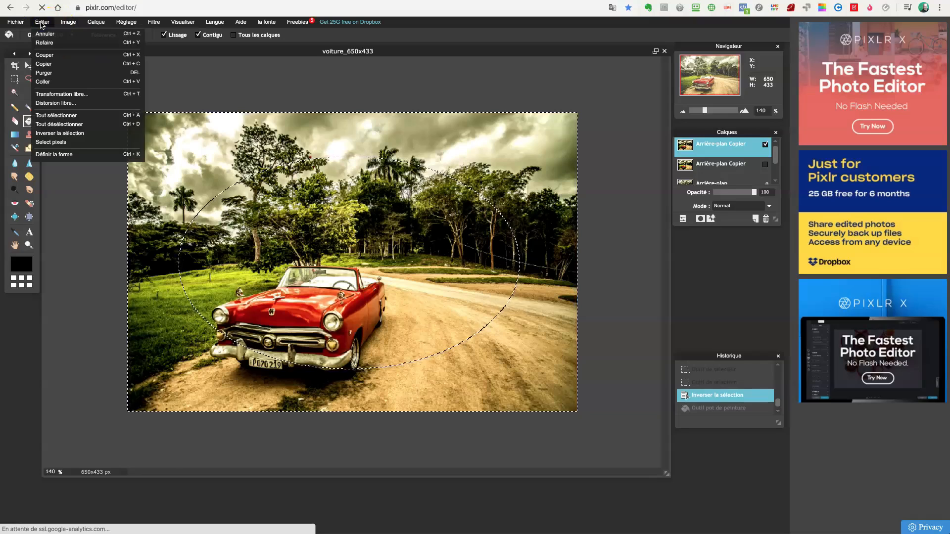
click(209, 139)
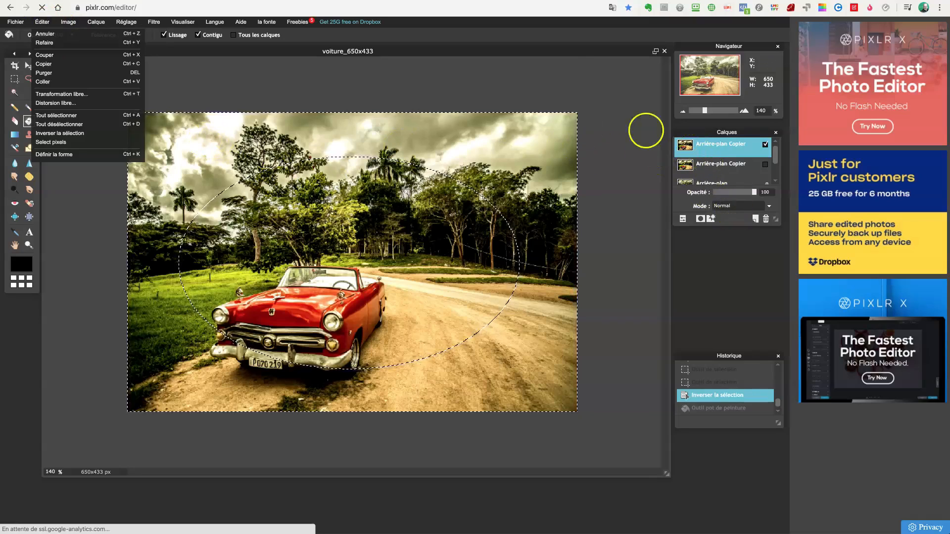
click(465, 51)
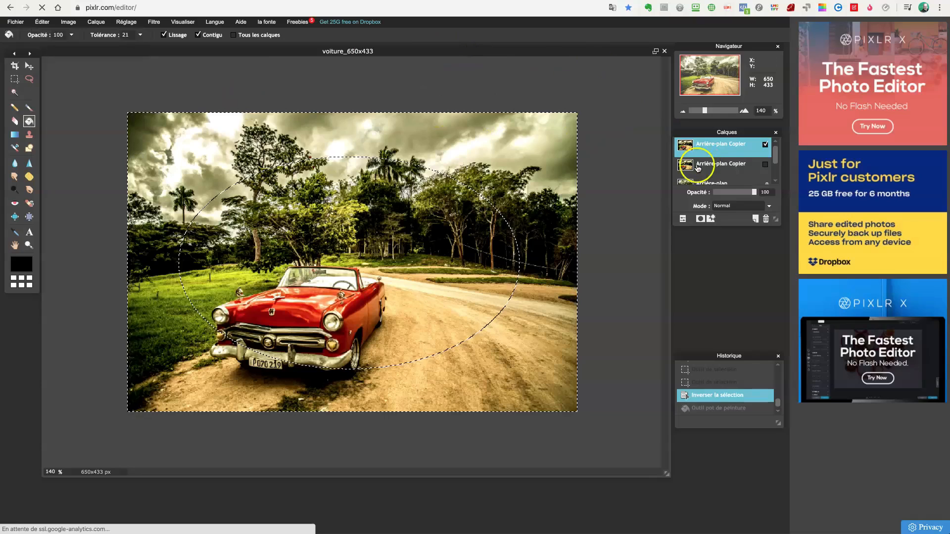
Add a new layer above the photo and fill the inverted selection on it with black using the Paint Bucket.
click(755, 219)
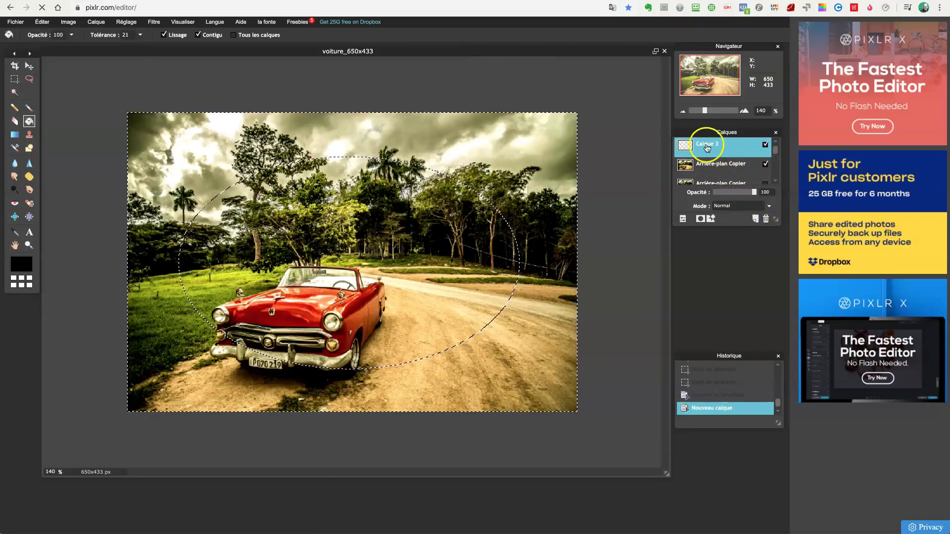
click(208, 138)
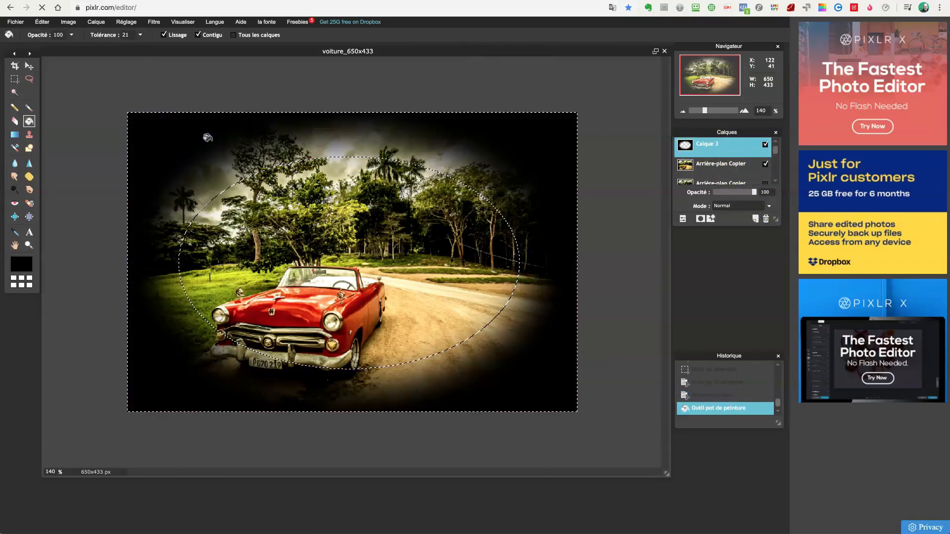
Switch to the Move tool and deselect everything.
click(29, 66)
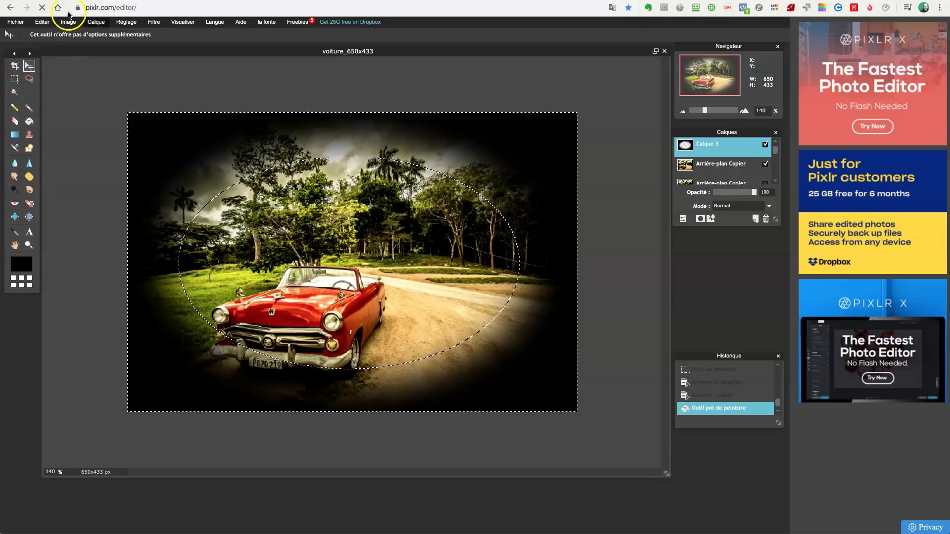
click(42, 22)
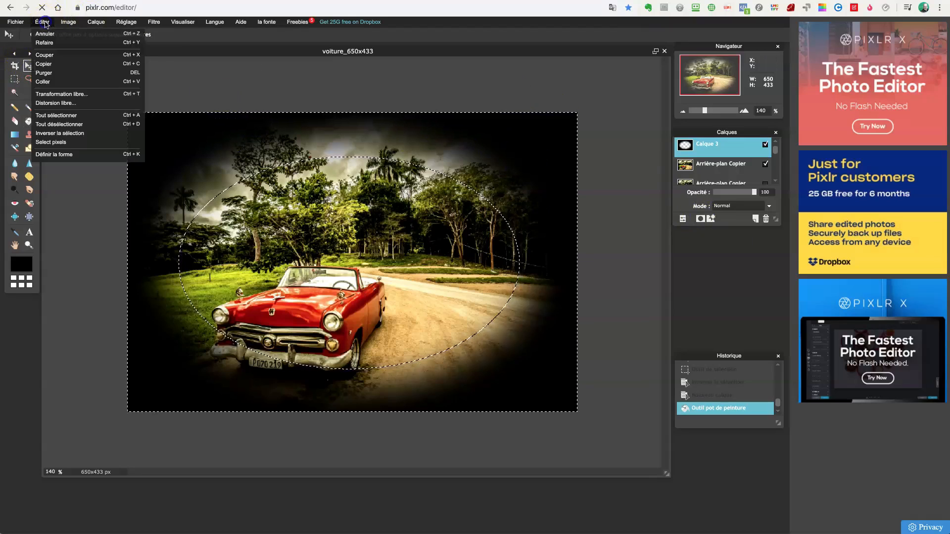
click(78, 124)
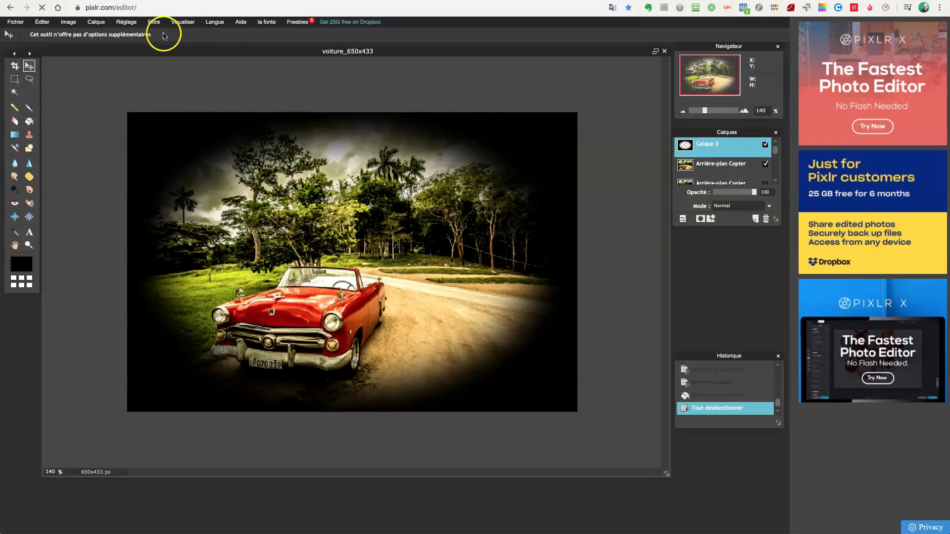
Enlarge the black vignette layer with Free Transform so it extends past the photo on all sides, and apply the transform.
click(97, 23)
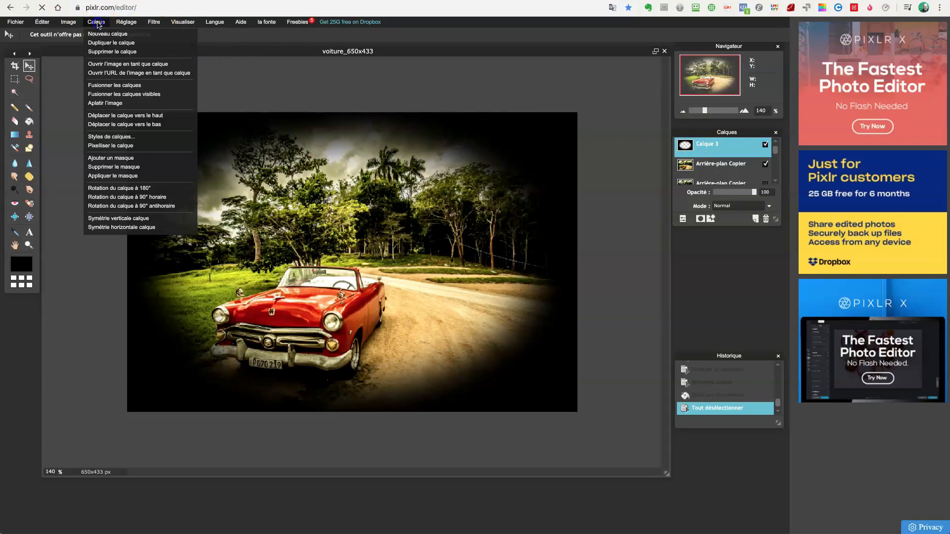
click(97, 23)
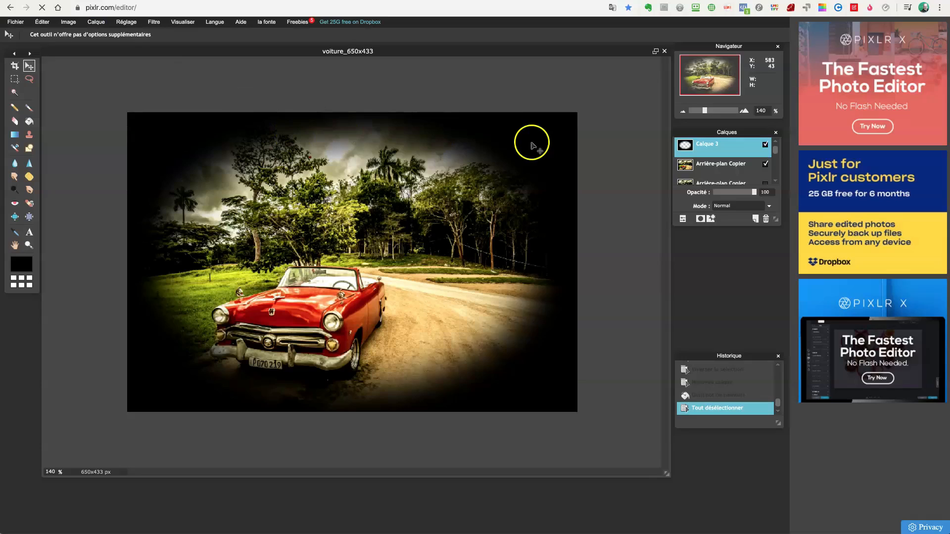
click(42, 22)
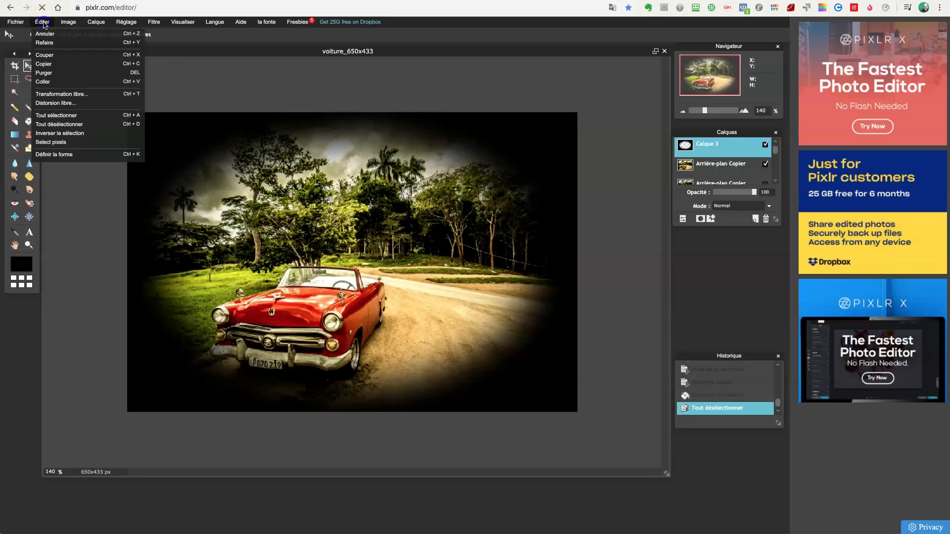
click(75, 93)
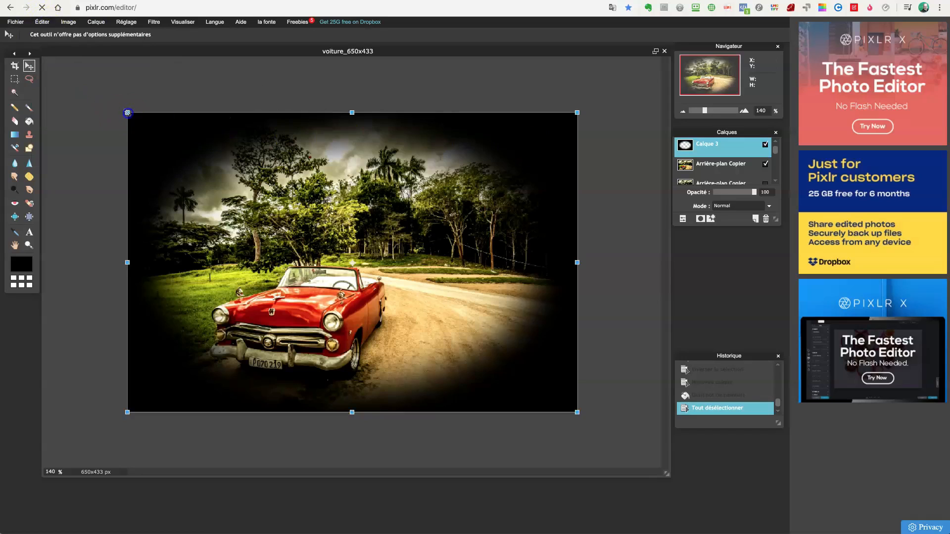
mouse_move(127, 113)
mouse_down()
mouse_move(110, 100)
mouse_move(119, 102)
mouse_up()
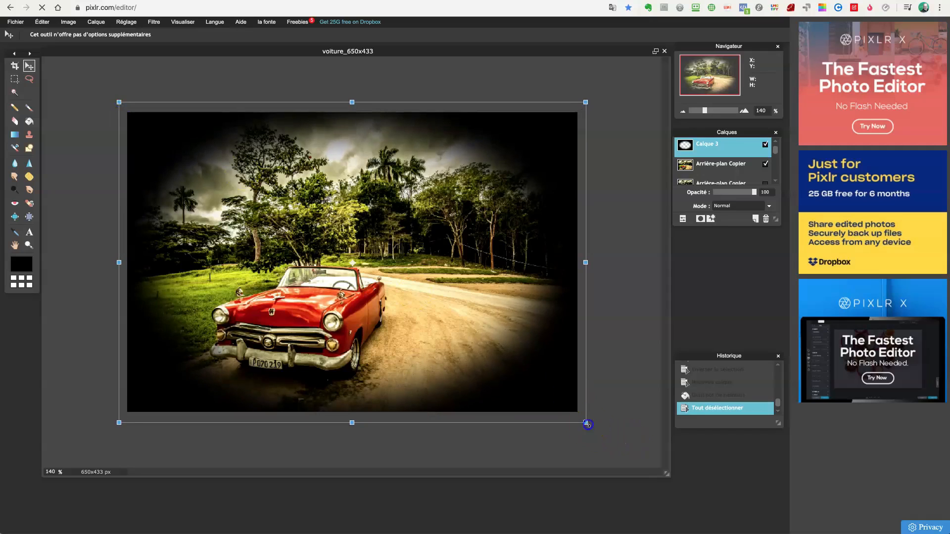
drag(587, 425, 606, 431)
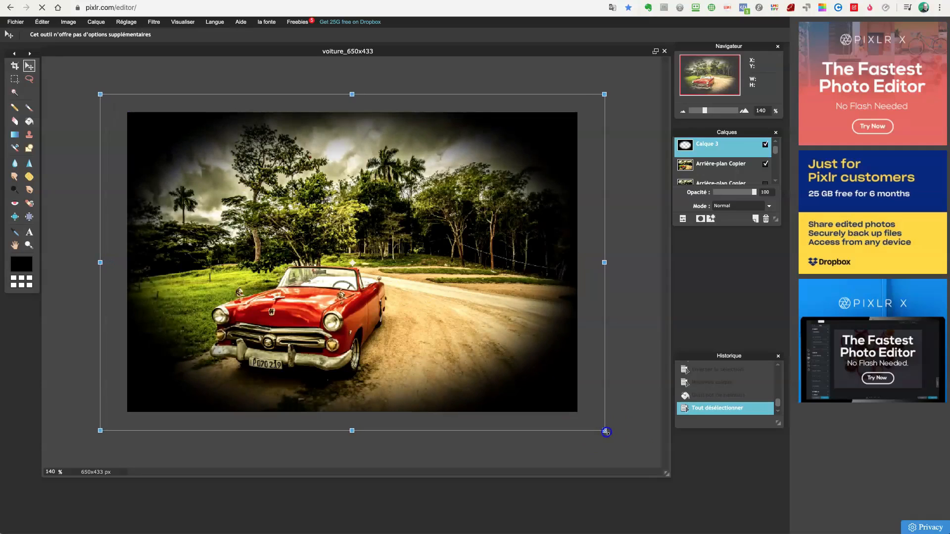
click(453, 301)
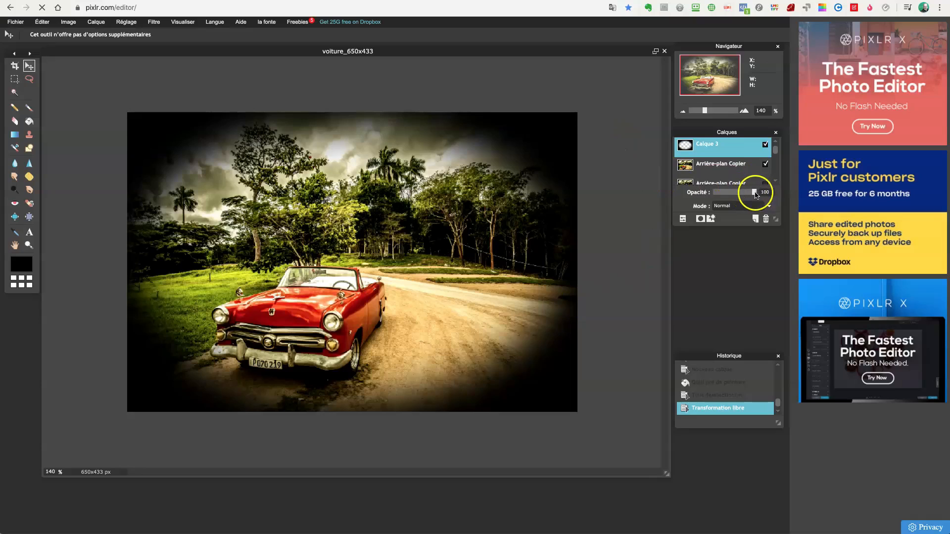
Lower the opacity of Calque 3 to 64 and extend the layer list to show every layer.
drag(754, 194, 739, 194)
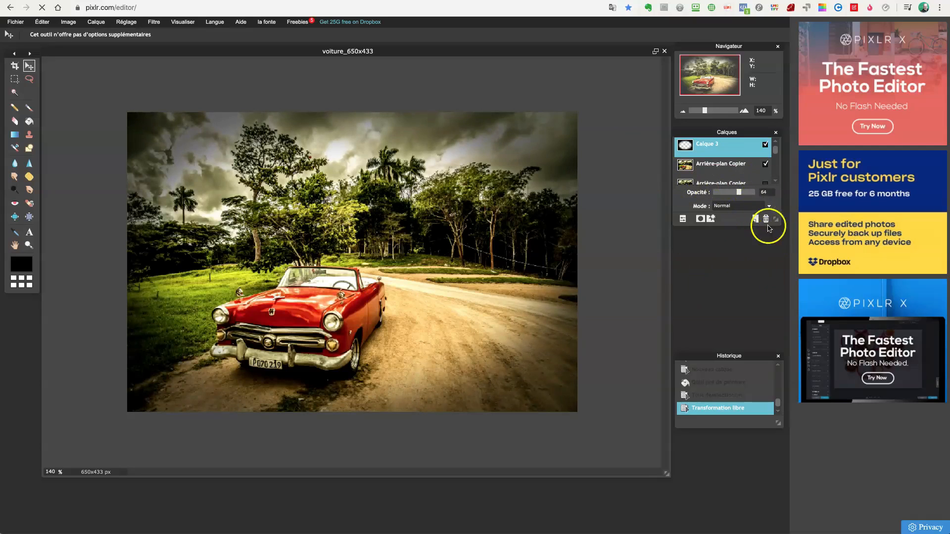
drag(775, 219, 777, 280)
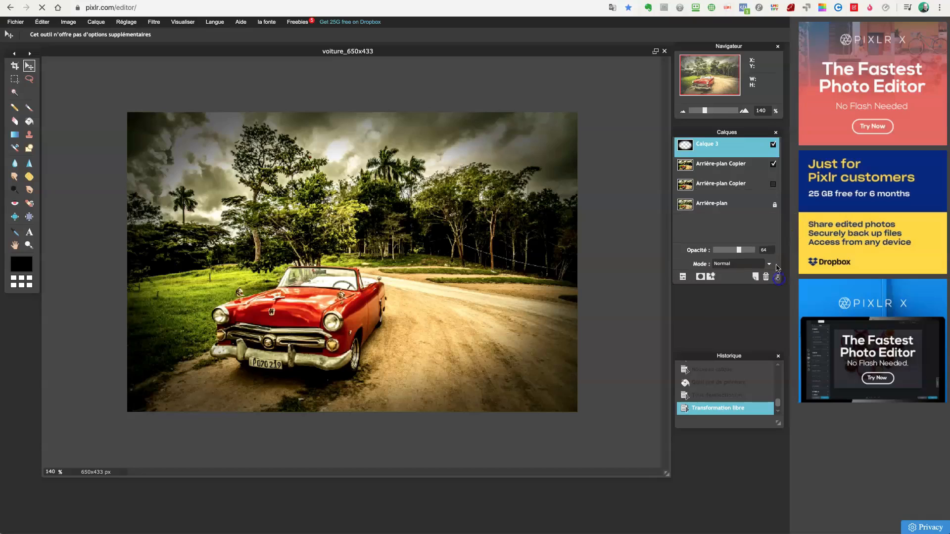
click(732, 164)
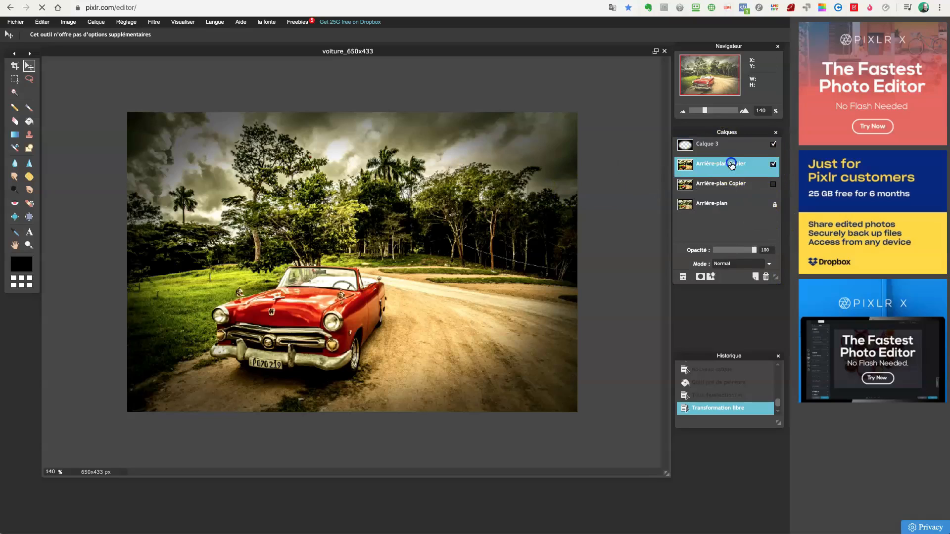
click(730, 150)
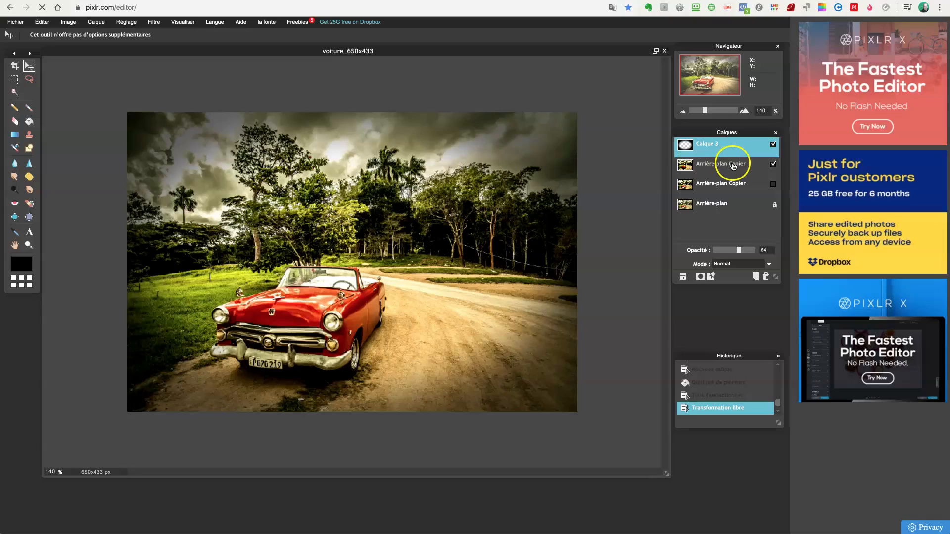
click(730, 164)
click(732, 148)
right_click(725, 149)
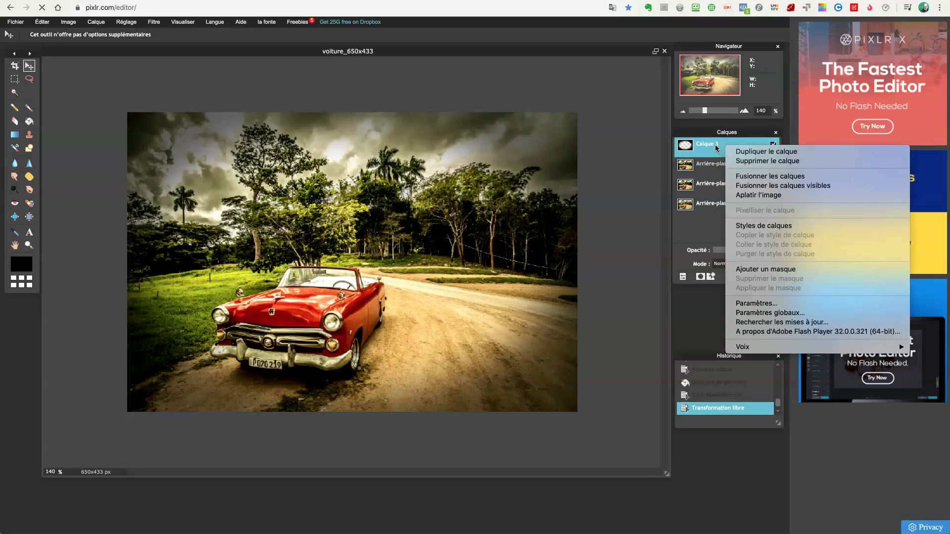
click(759, 189)
click(704, 229)
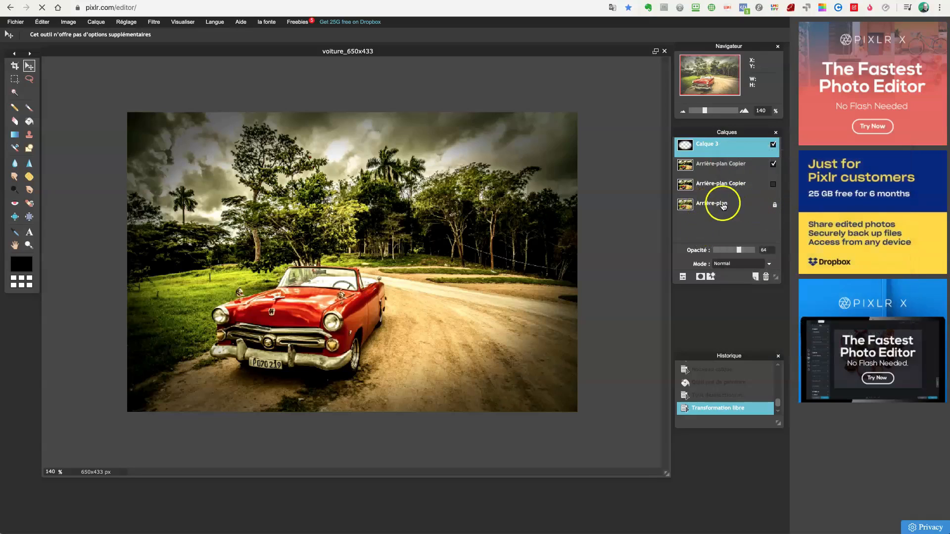
Unlock the Arrière-plan background layer, turning it into a regular layer.
double_click(775, 208)
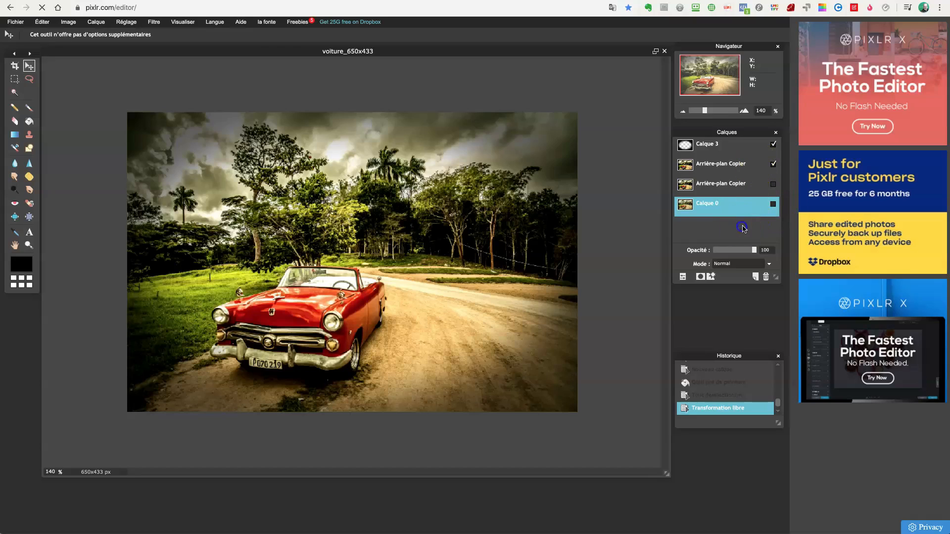
Try merging the visible layers with Calque 3 selected, and undo the merge.
click(97, 22)
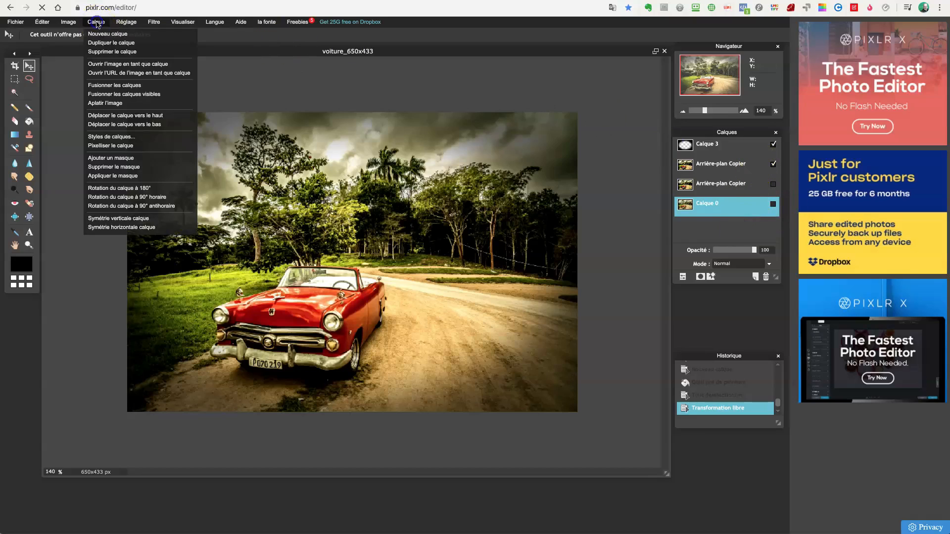
right_click(723, 147)
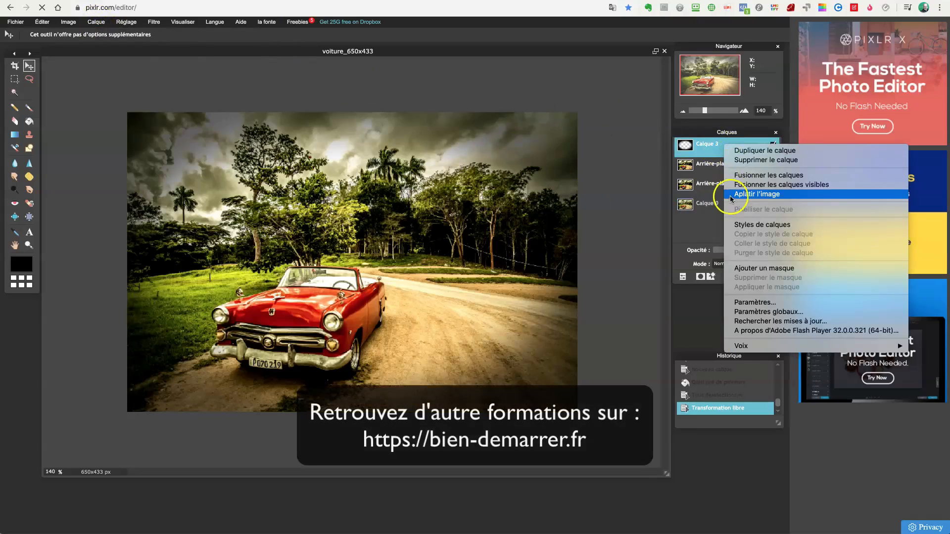
click(776, 185)
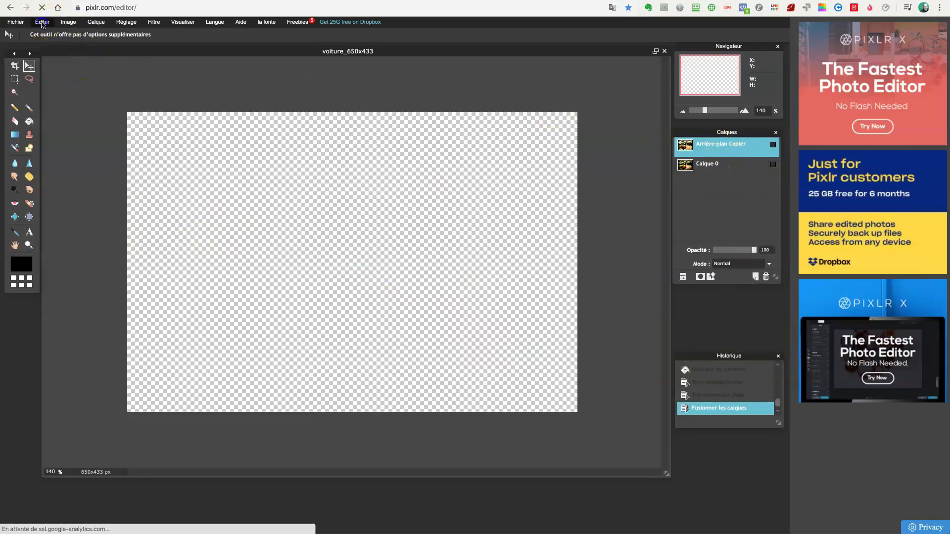
click(42, 22)
click(46, 37)
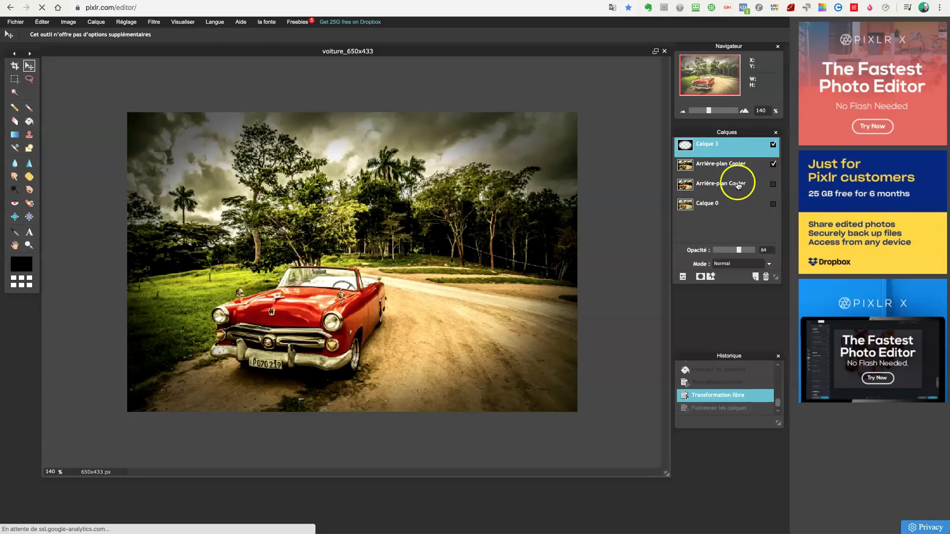
Try merging Calque 3 into the photo layer below it, toggling the merged layer's visibility to compare, and undo the merge.
click(96, 22)
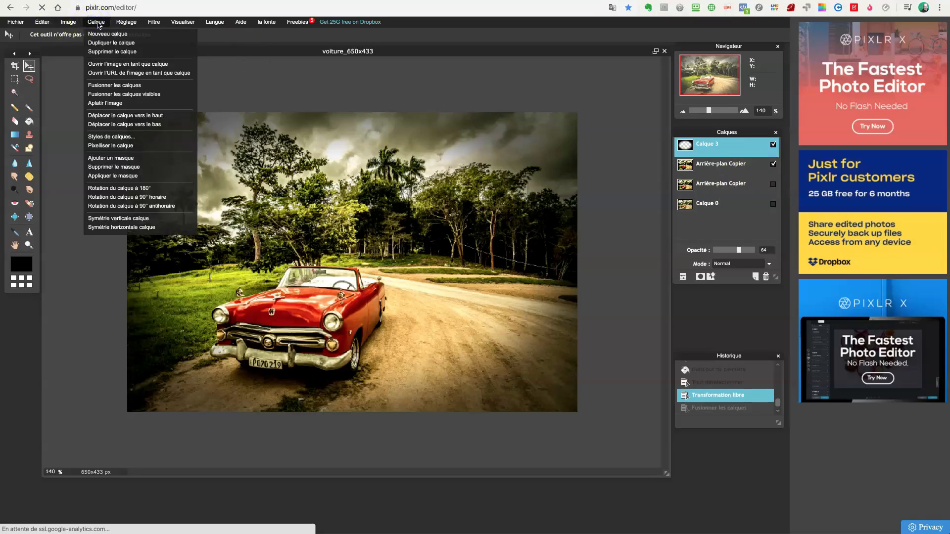
click(121, 87)
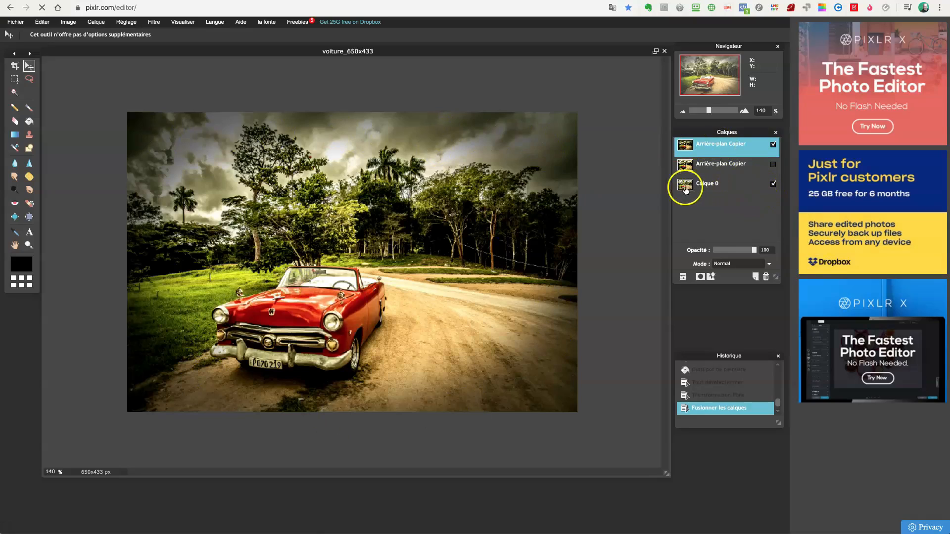
click(774, 145)
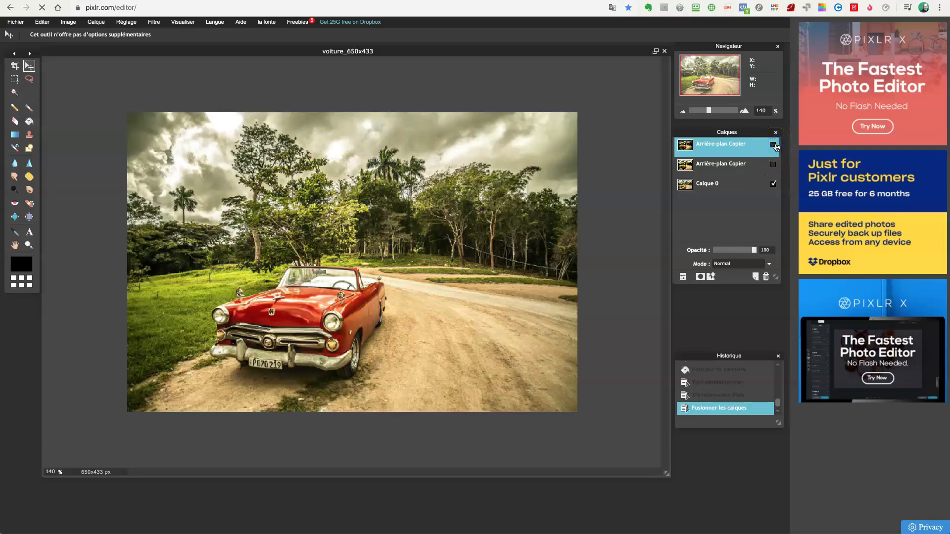
click(773, 145)
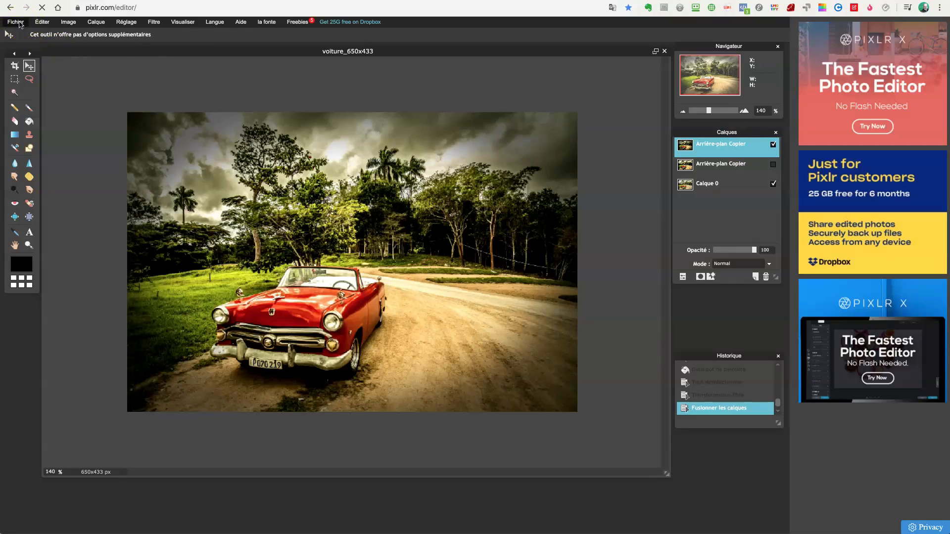
click(42, 22)
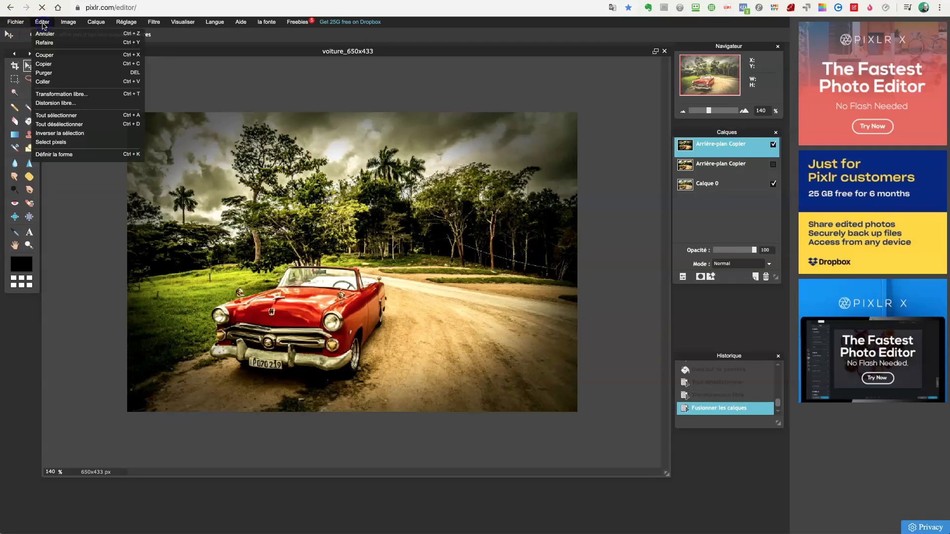
click(133, 36)
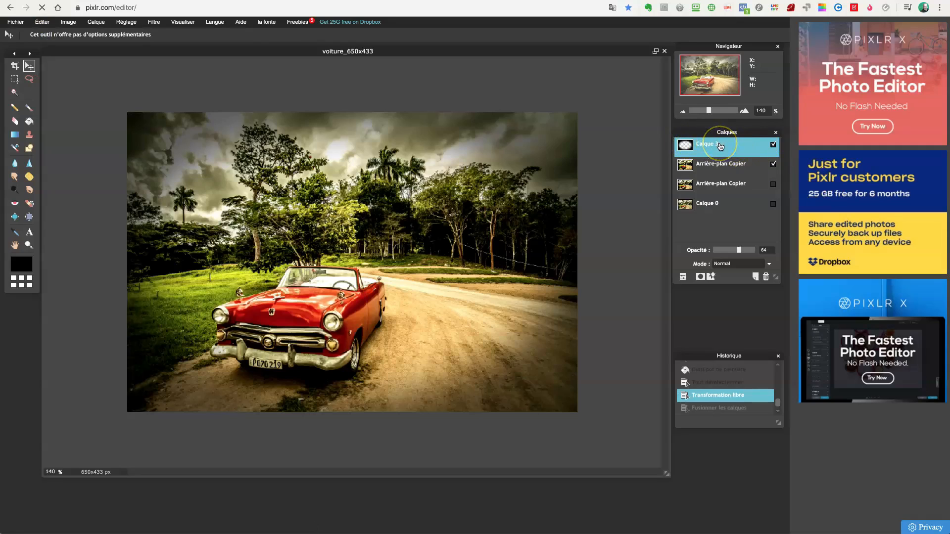
Hide the Calque 3 vignette layer and add a new empty layer above it.
click(773, 144)
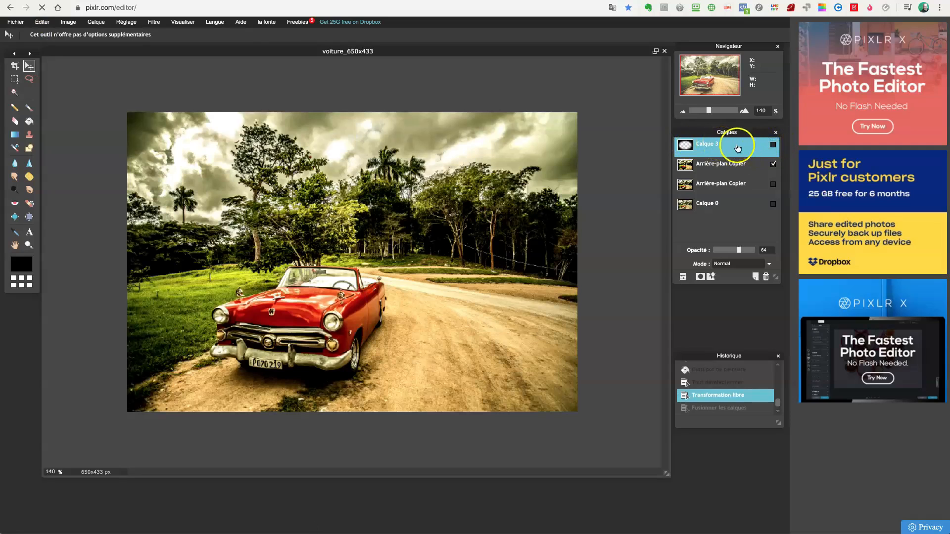
click(773, 144)
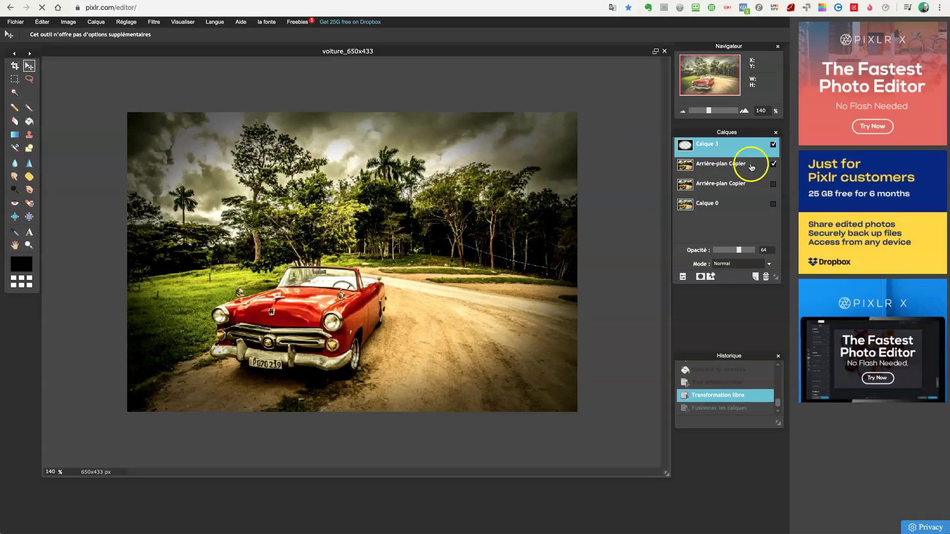
click(773, 145)
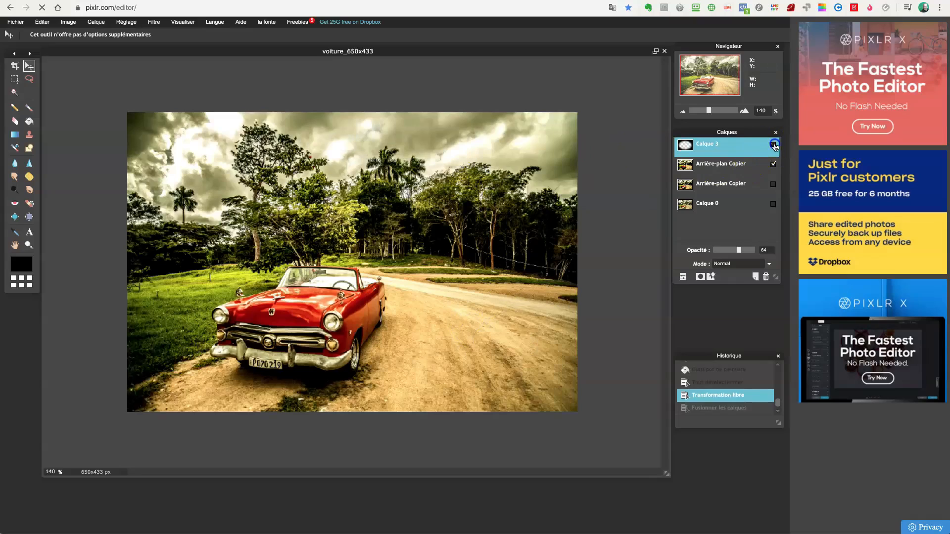
click(755, 277)
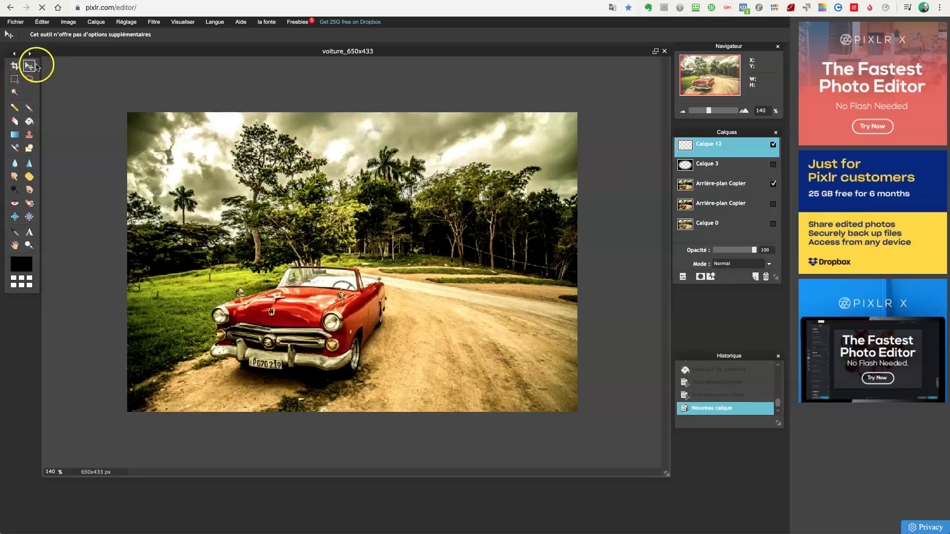
Draw an elliptical selection about 627 by 426 px around the car scene with the feather set to 22.
click(15, 80)
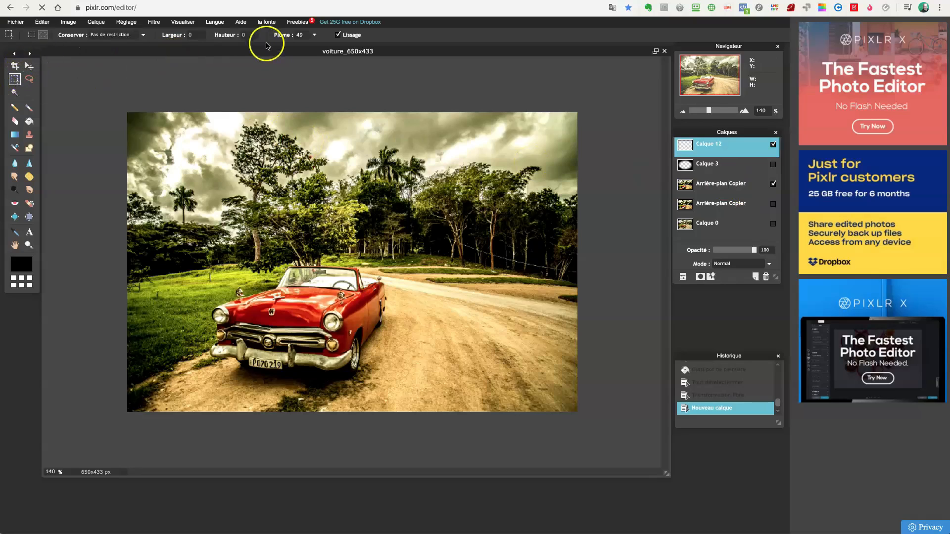
click(314, 36)
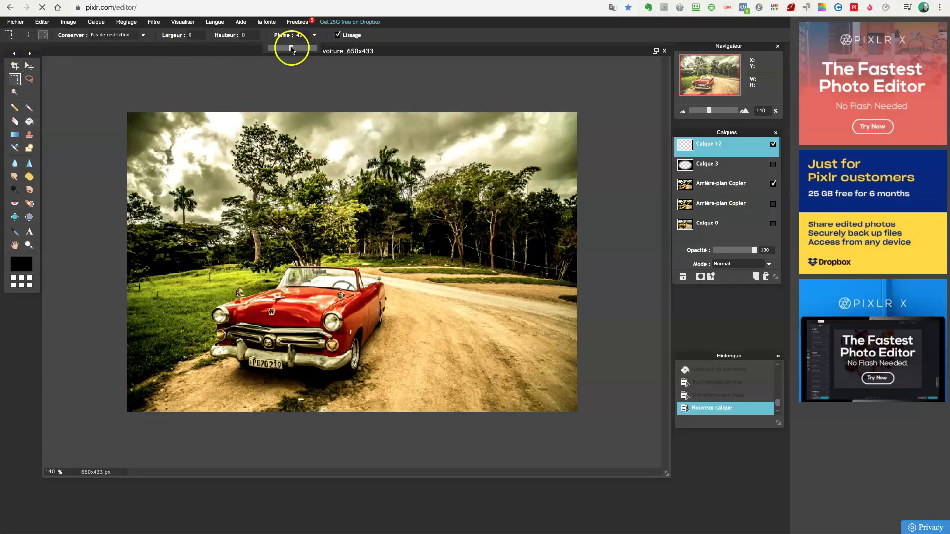
click(151, 134)
drag(151, 134, 551, 392)
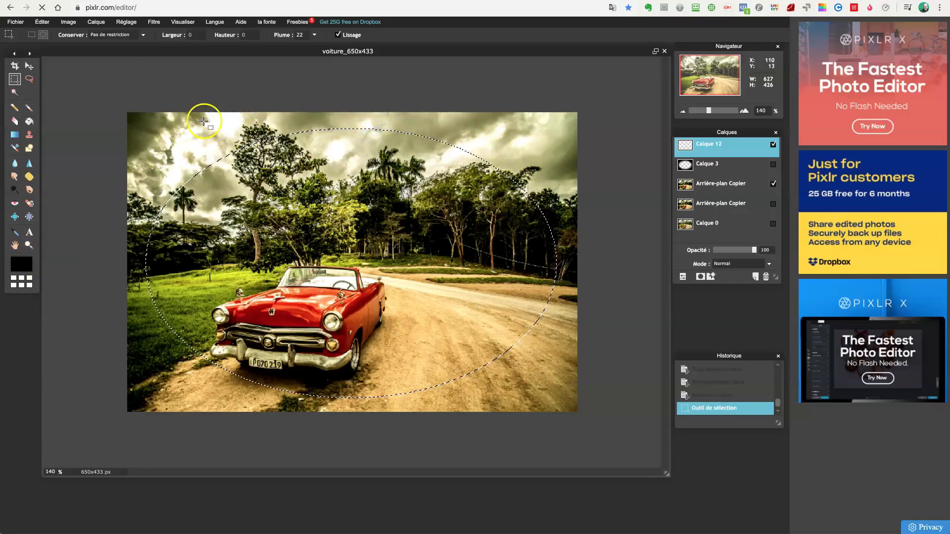
Invert the elliptical selection and fill it with black on the new layer using the Paint Bucket.
click(43, 22)
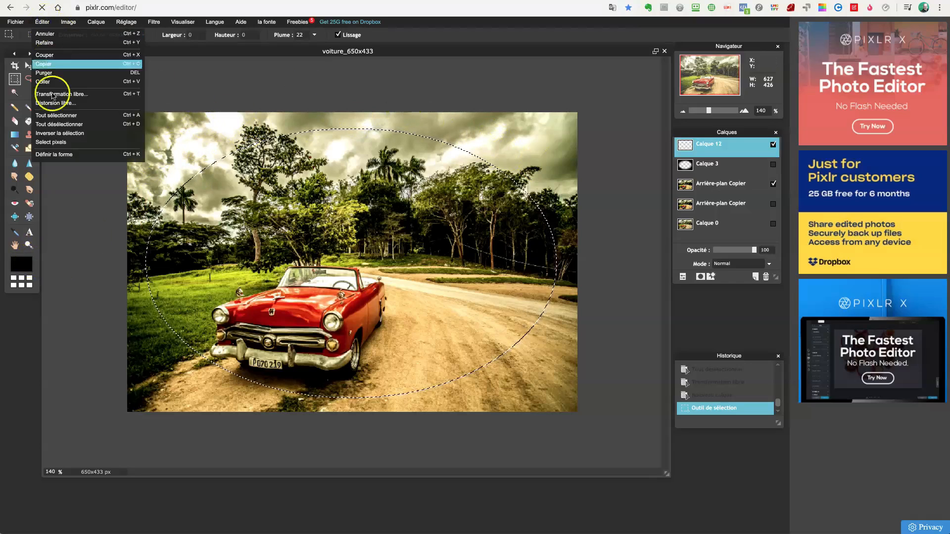
click(66, 133)
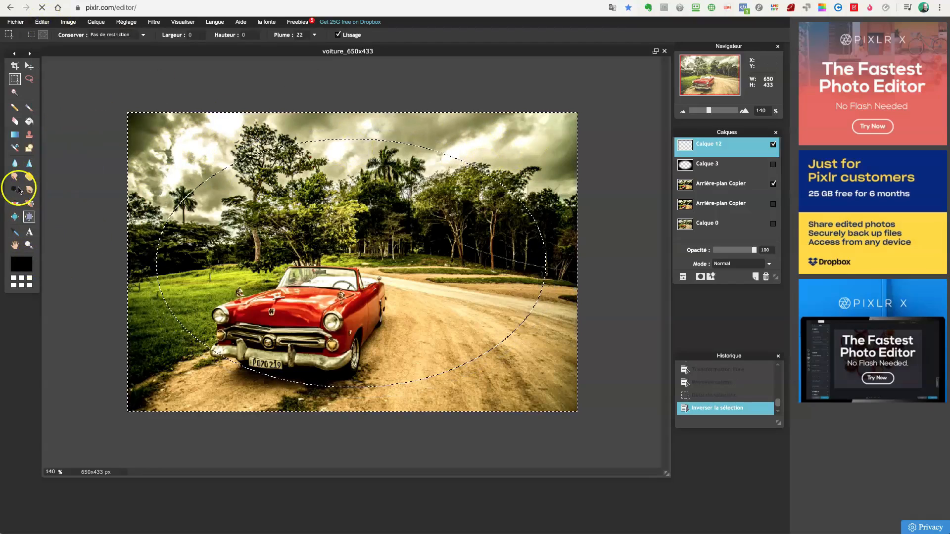
click(29, 122)
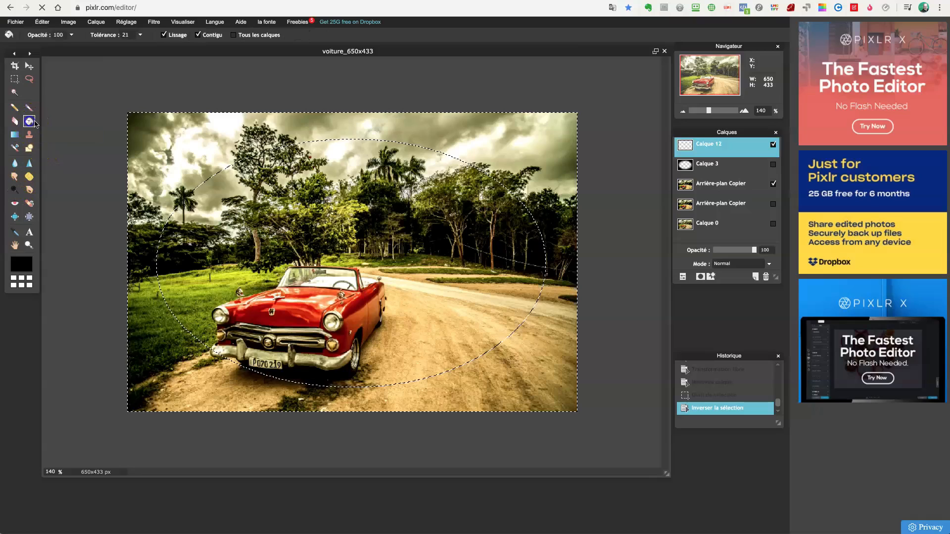
click(158, 128)
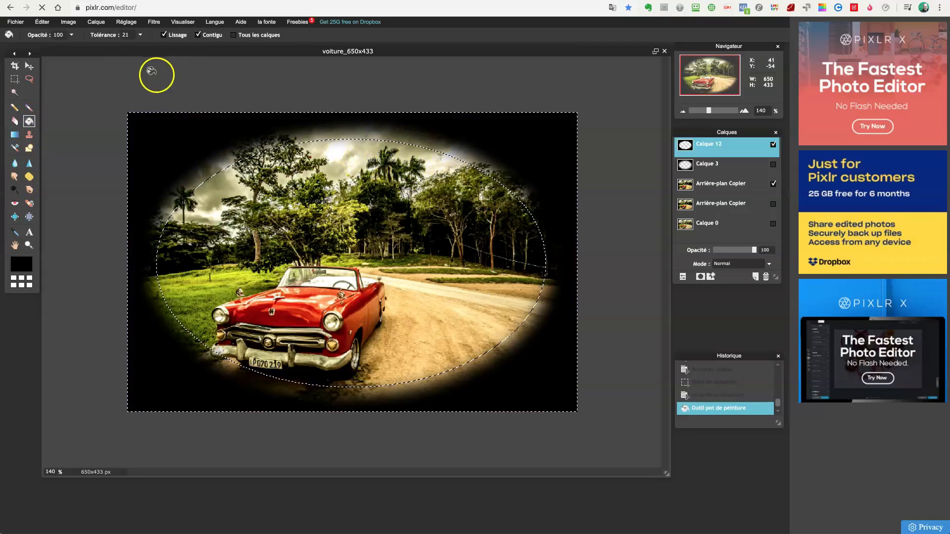
Clear the selection and enlarge the Calque 12 vignette slightly beyond the canvas edges with Free Transform.
click(42, 22)
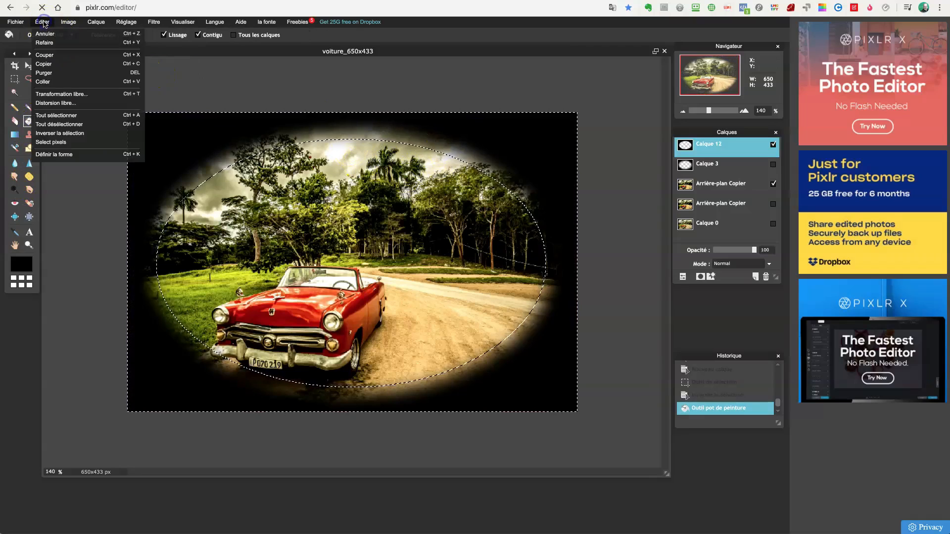
click(70, 125)
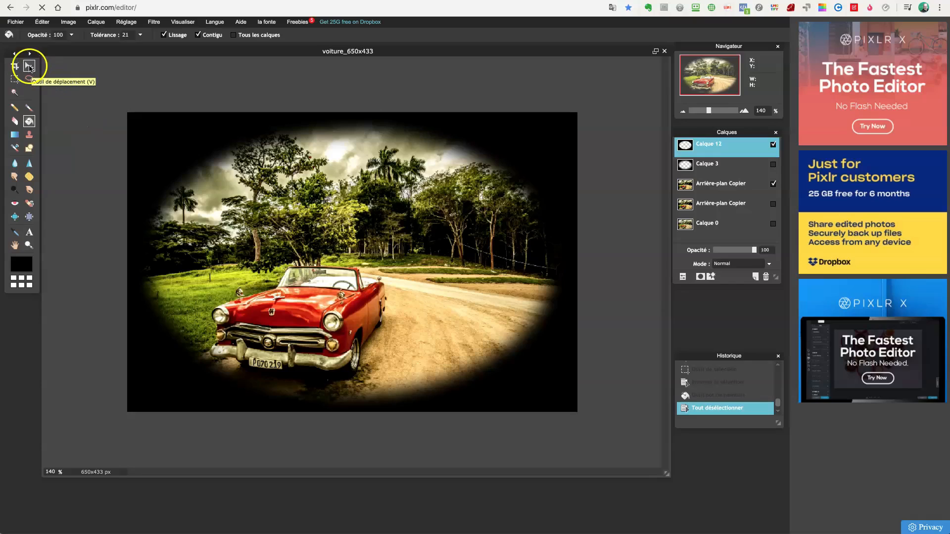
click(30, 66)
click(42, 21)
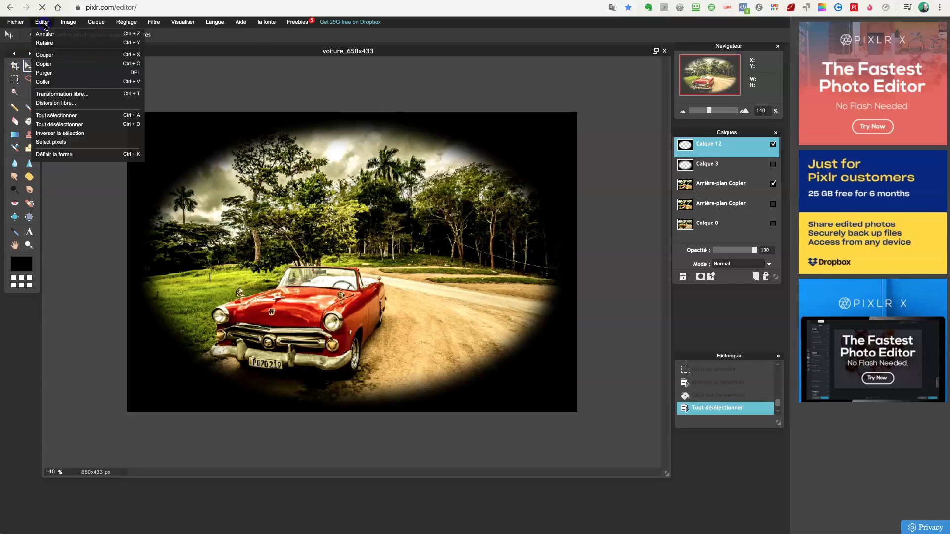
click(55, 95)
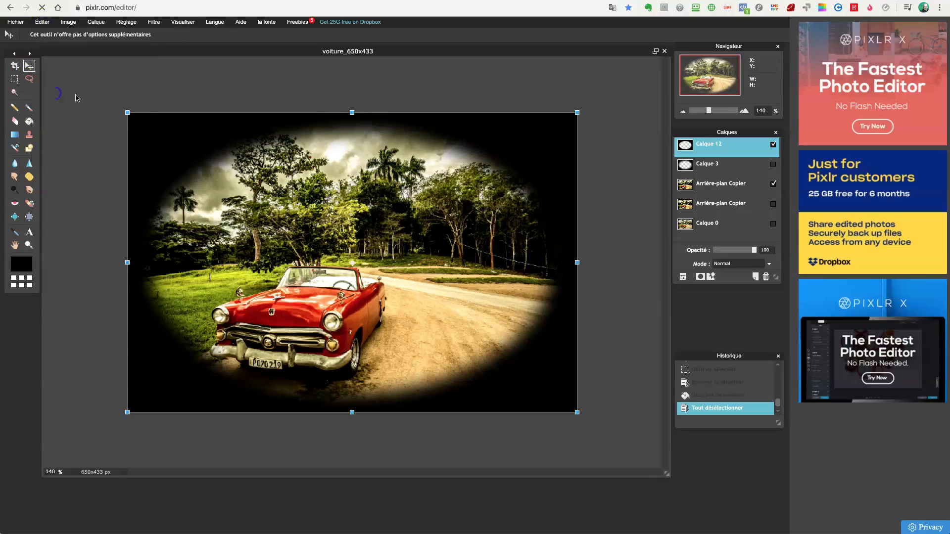
drag(127, 112, 116, 104)
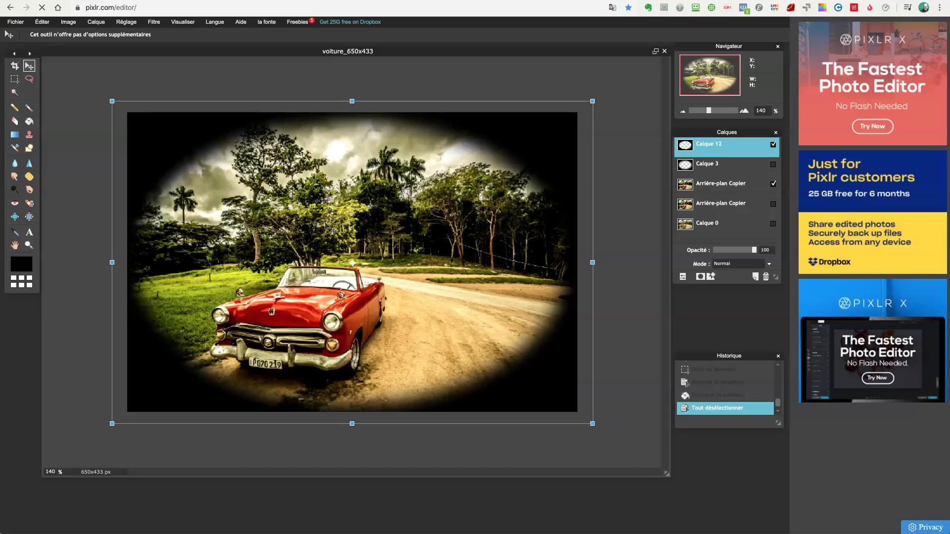
key(Return)
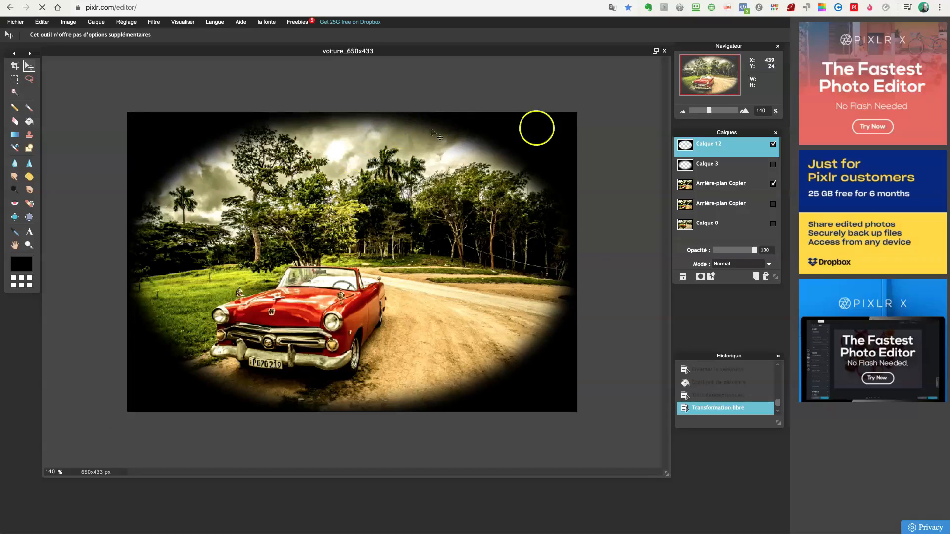
Lower Calque 12's opacity to 42 and try the Add, Alpha and Darken blend modes on it.
drag(753, 251, 729, 250)
click(770, 264)
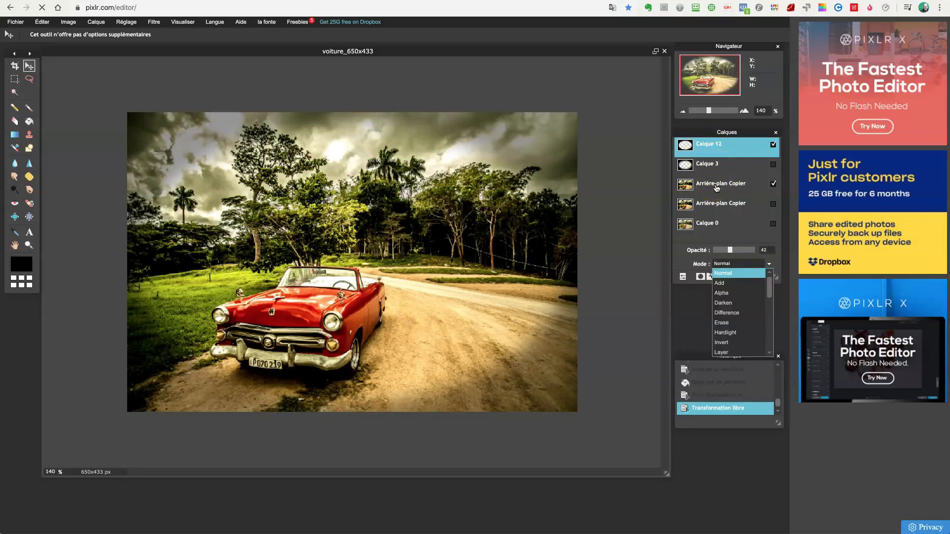
click(727, 284)
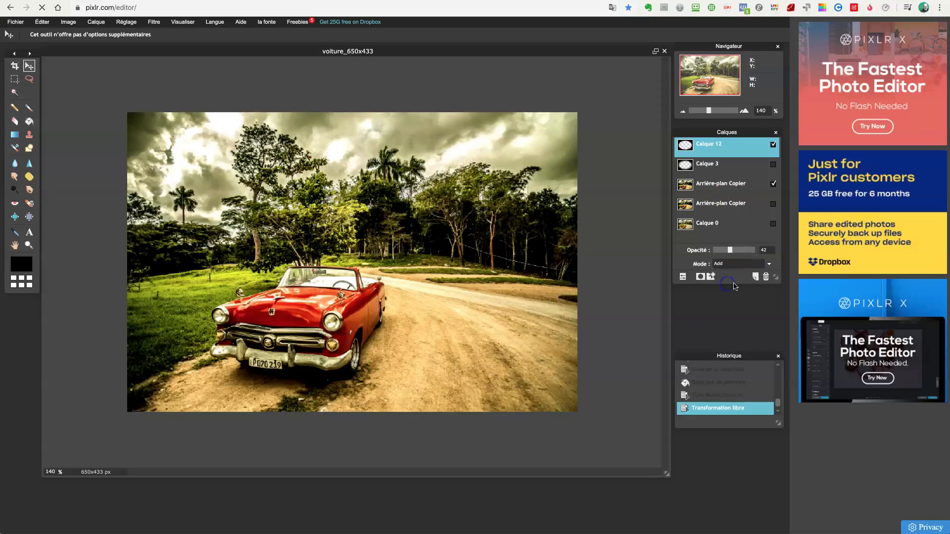
click(732, 264)
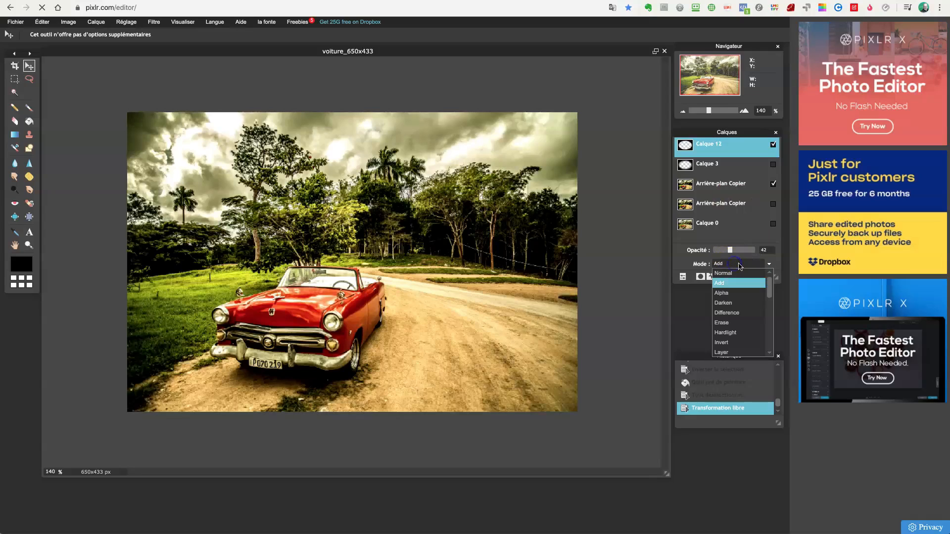
click(732, 295)
click(730, 262)
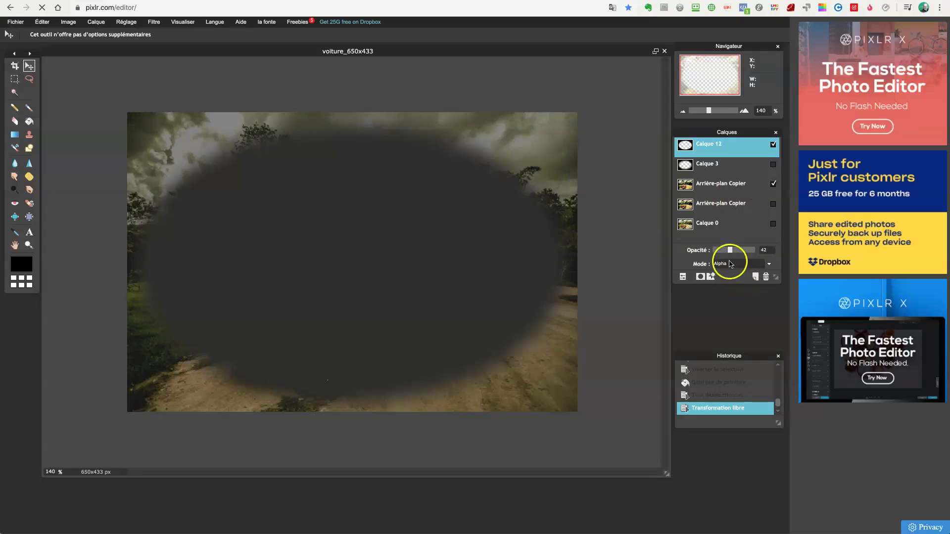
click(732, 303)
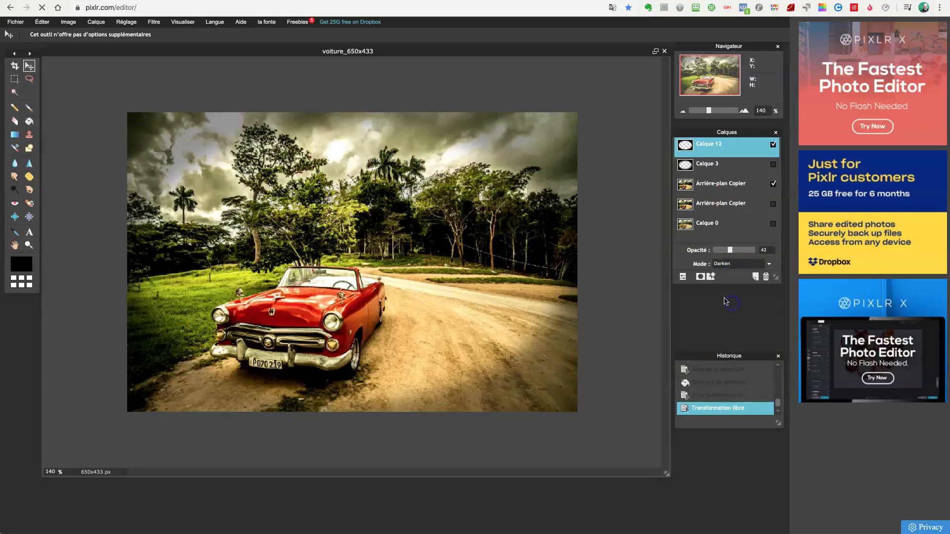
Try the Difference, Erase, Hardlight and Invert blend modes on Calque 12.
click(768, 266)
click(742, 314)
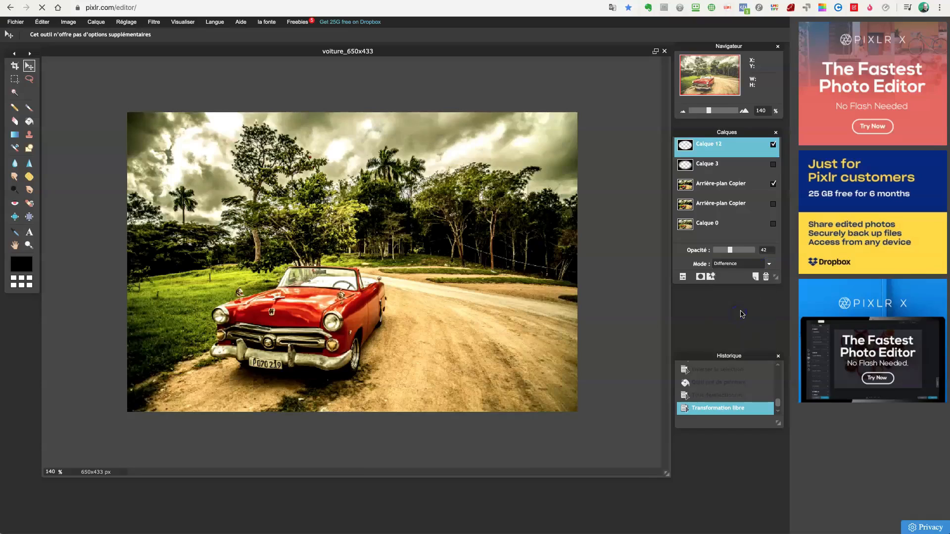
click(769, 265)
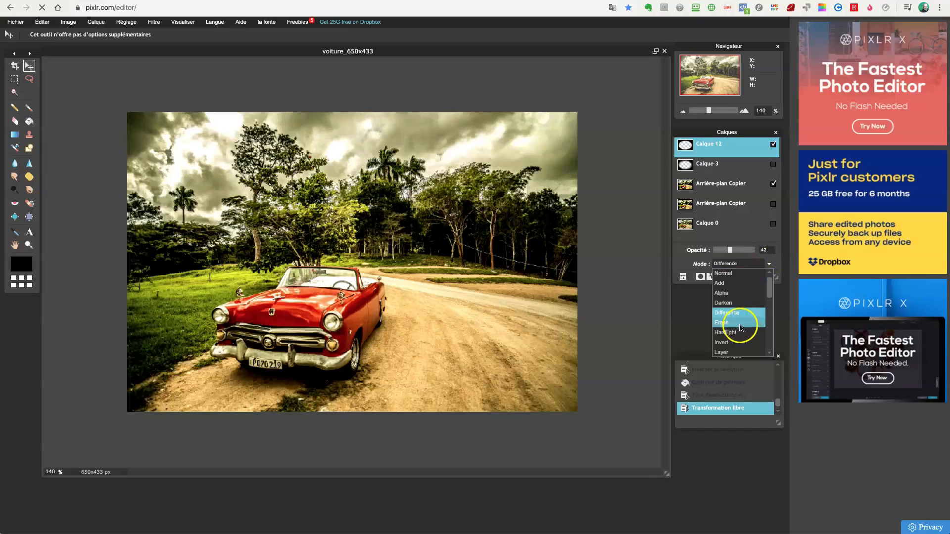
click(741, 326)
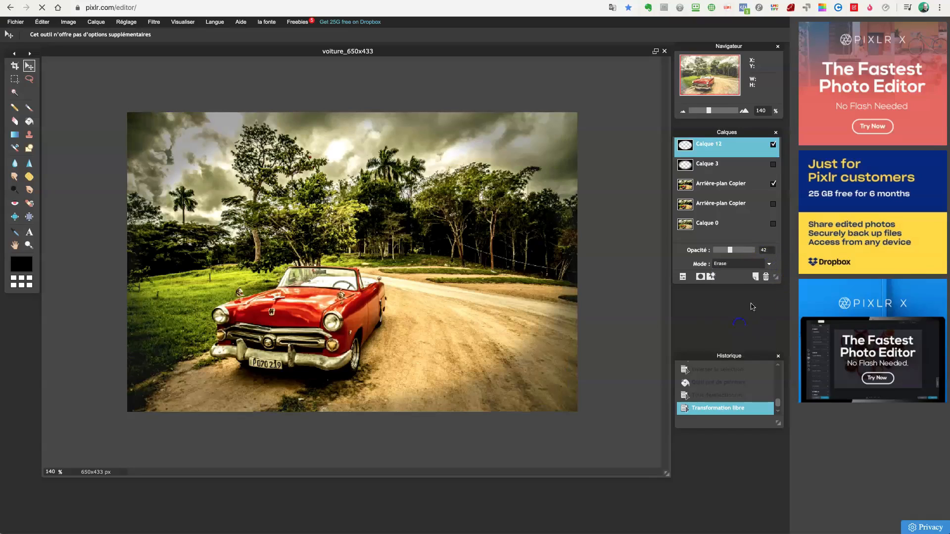
click(769, 264)
click(738, 332)
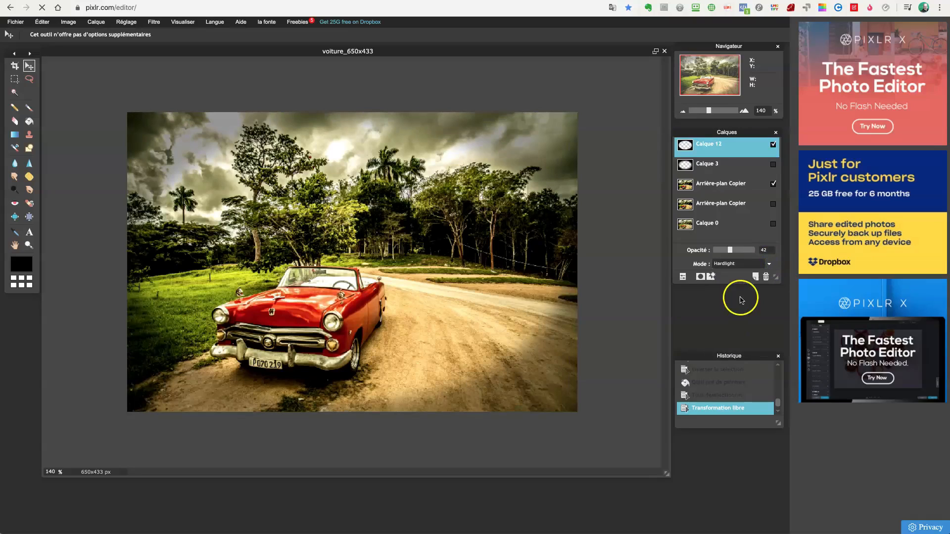
click(770, 265)
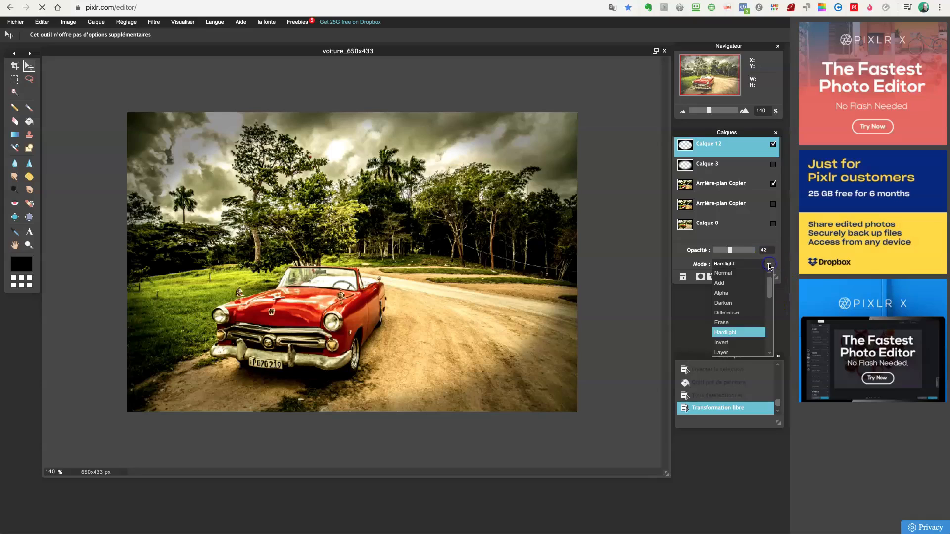
click(732, 342)
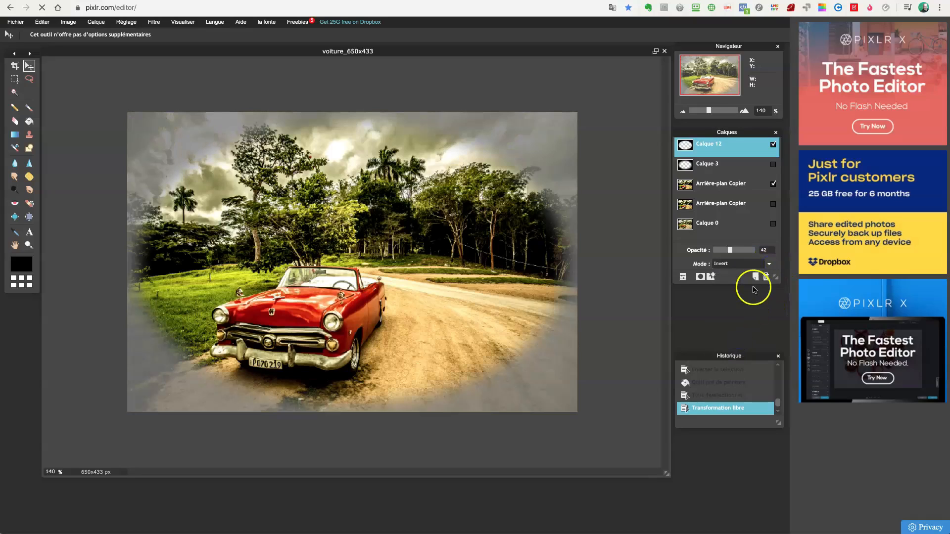
Set Calque 12's blend mode to Layer and its opacity to 46.
click(770, 265)
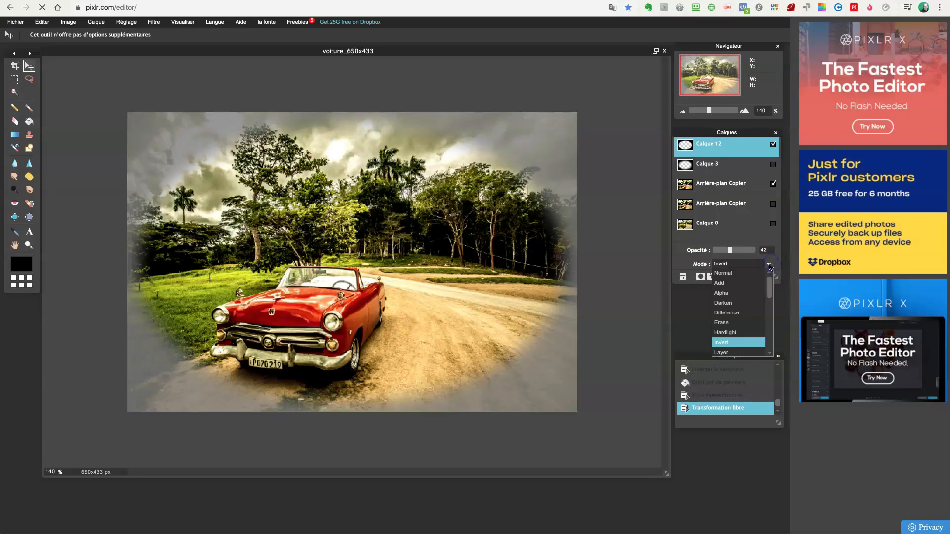
click(734, 350)
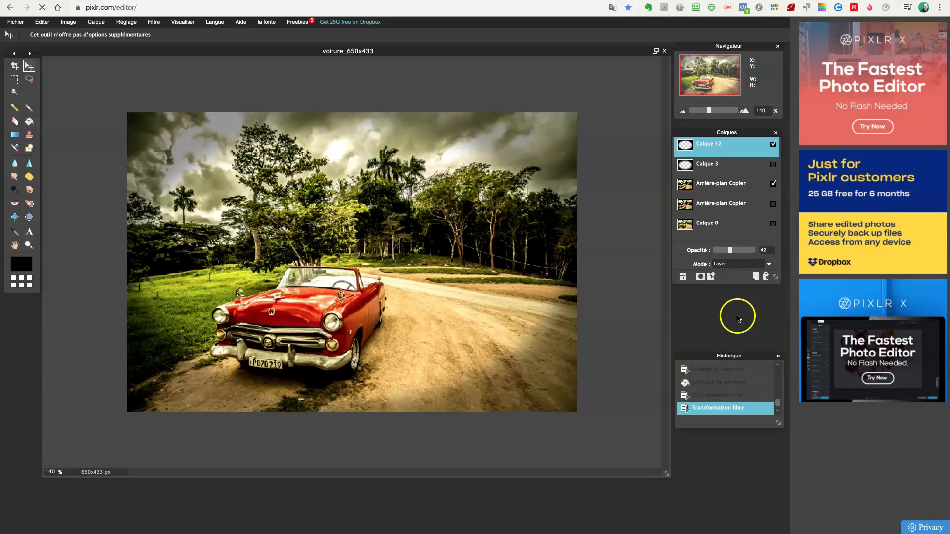
drag(731, 252, 732, 252)
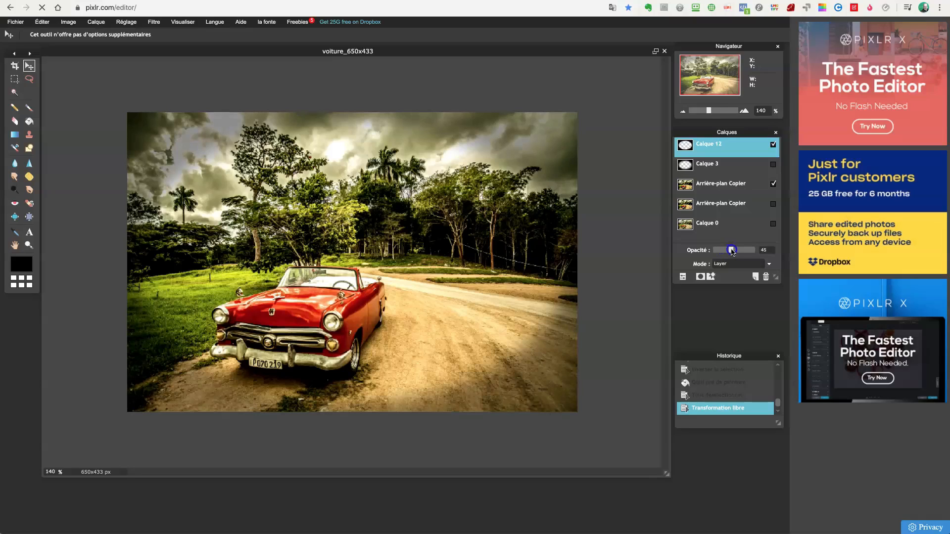
drag(732, 251, 732, 251)
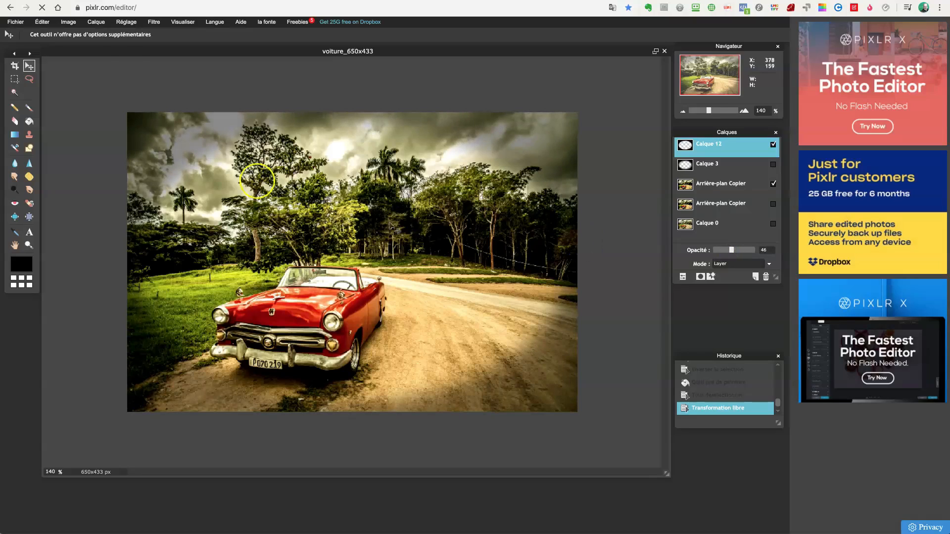
click(42, 22)
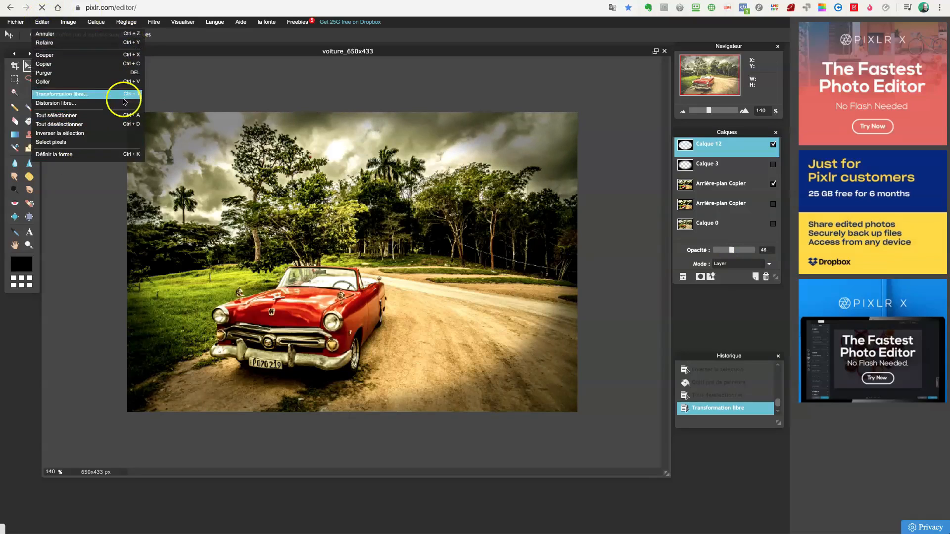
click(196, 92)
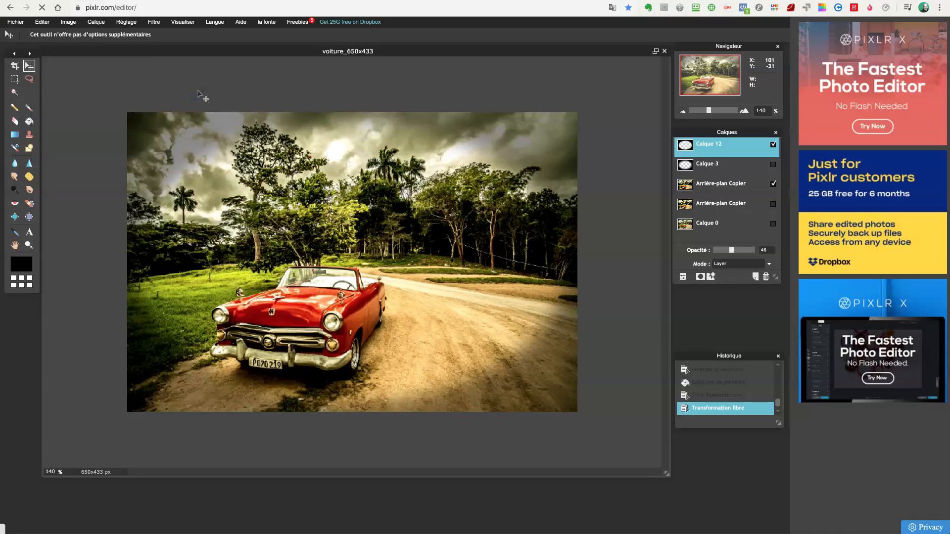
key(ctrl+t)
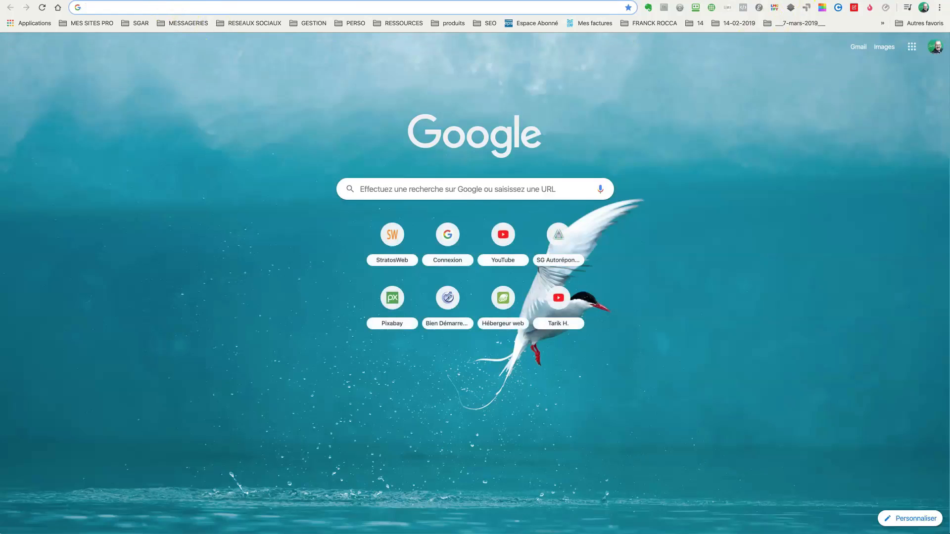
key(ctrl+w)
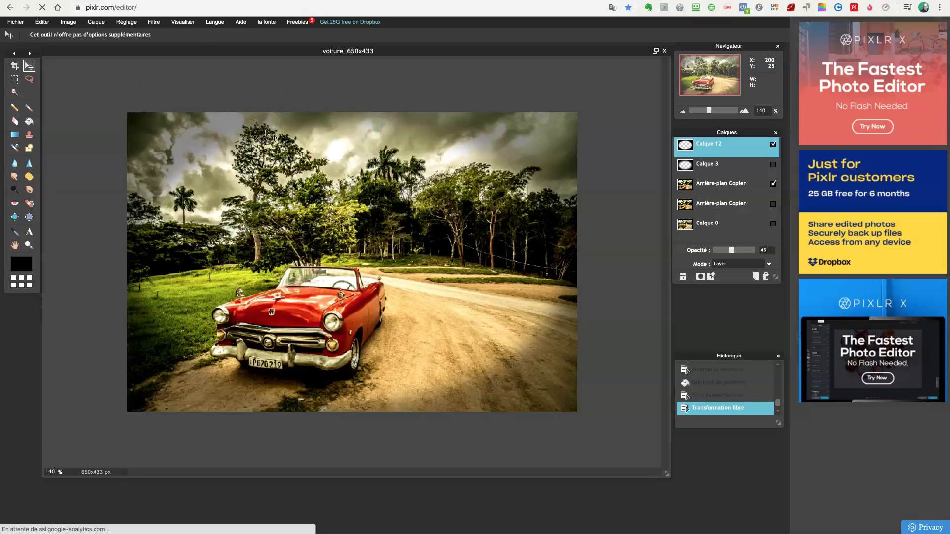
Enlarge the Calque 12 vignette further past the canvas on all sides with Free Transform and apply it.
click(48, 25)
click(84, 95)
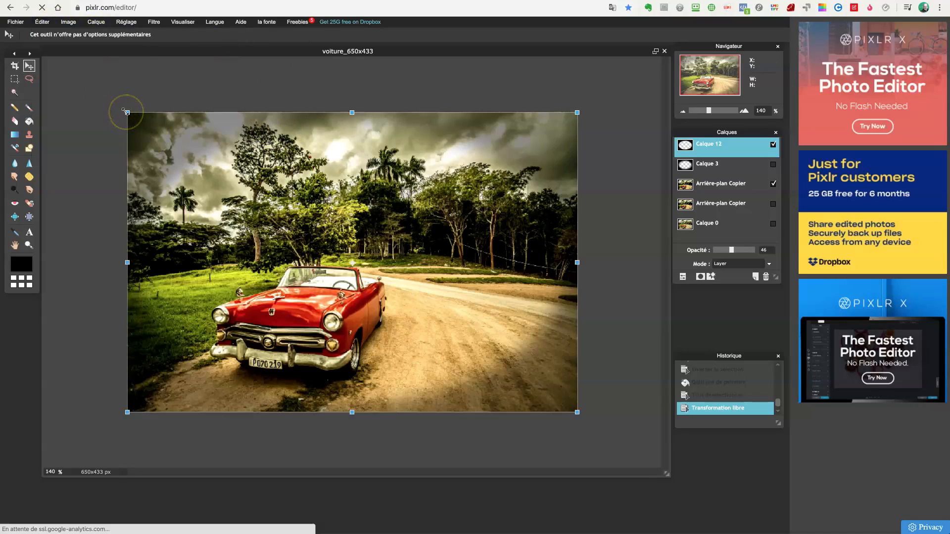
drag(127, 113, 113, 104)
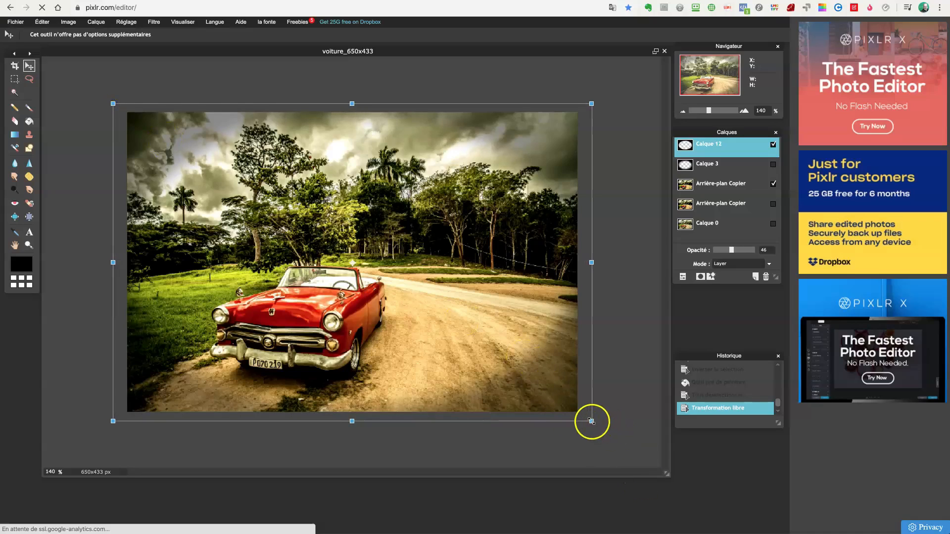
drag(591, 421, 605, 427)
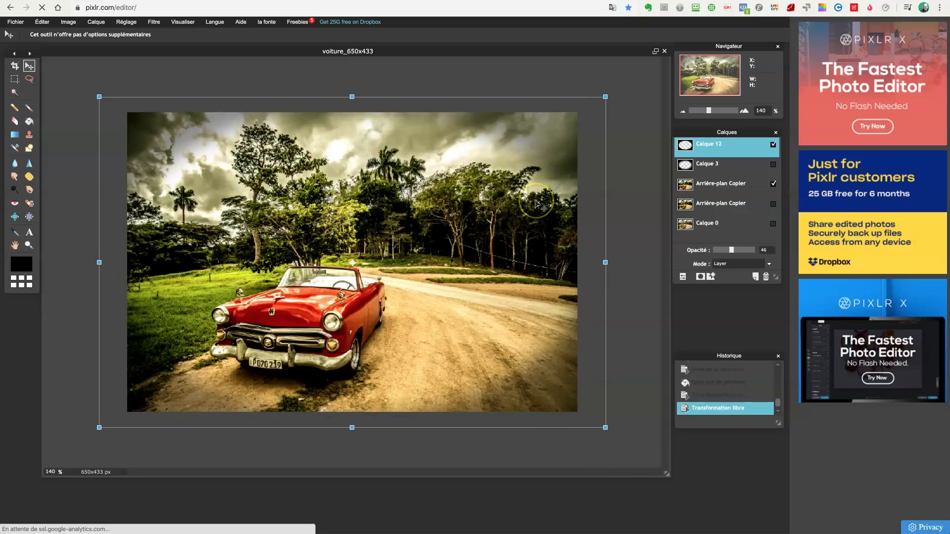
key(Return)
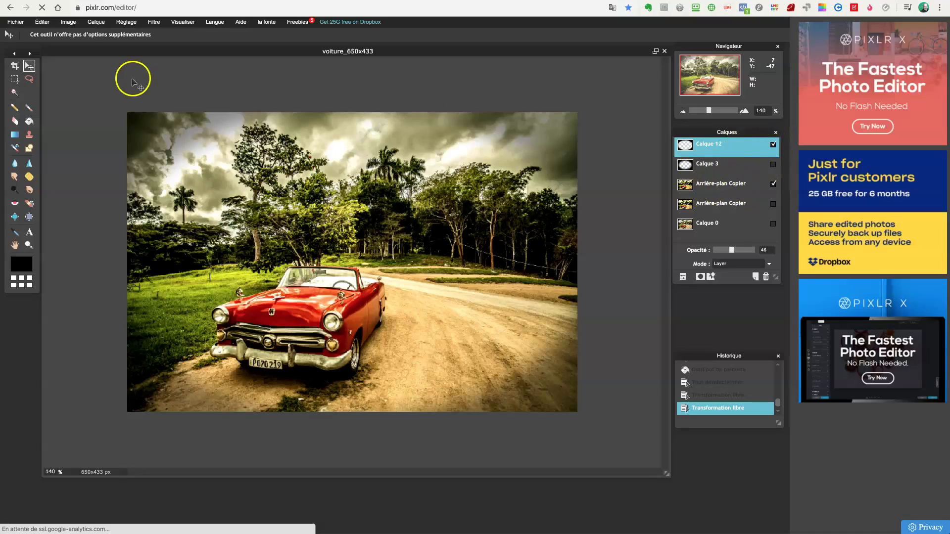
Try merging Calque 12 into the layer below, toggling the visibility of Calque 0 and the upper photo layer to compare, and undo the merge.
click(102, 24)
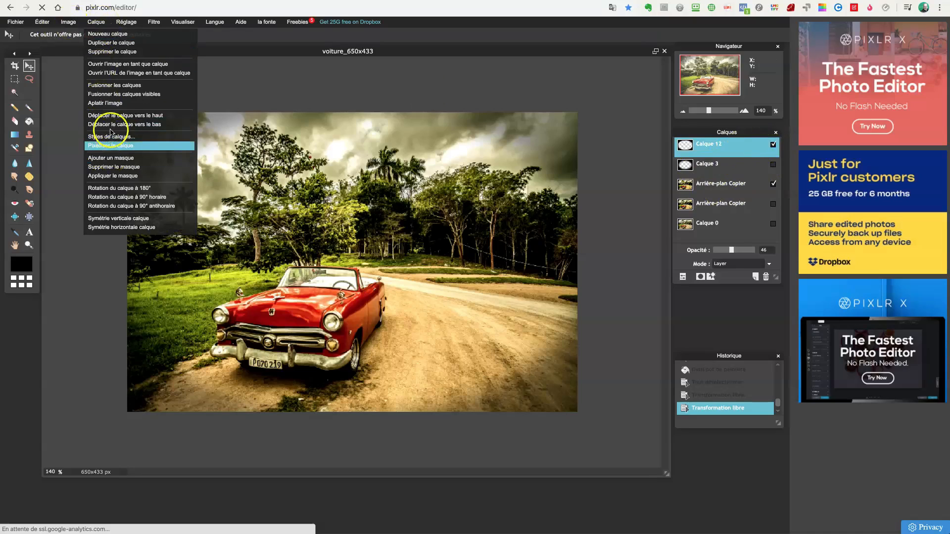
click(117, 86)
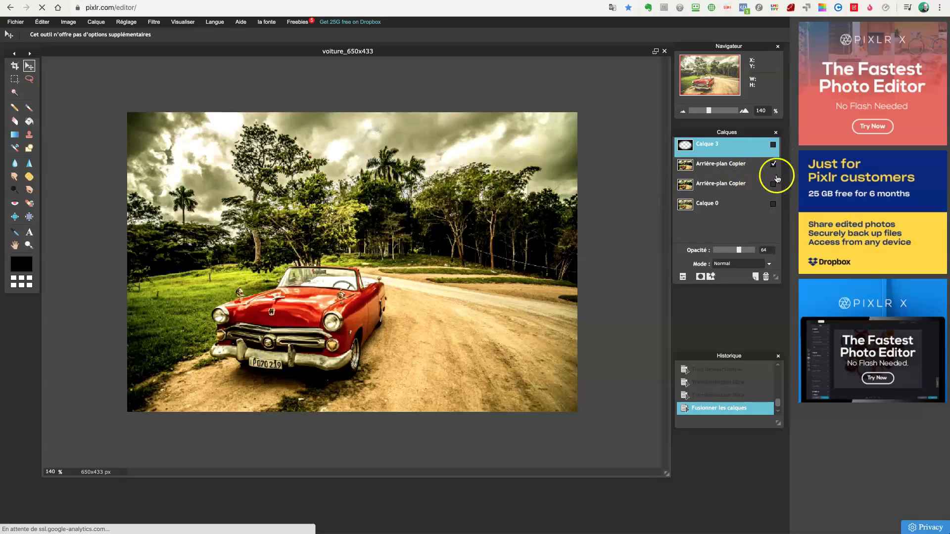
click(773, 203)
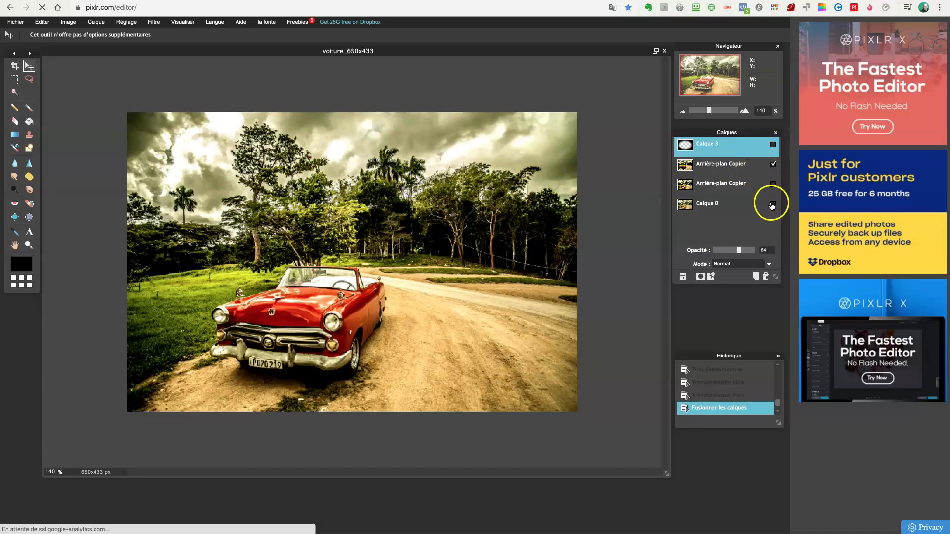
click(773, 164)
click(773, 164)
click(774, 164)
click(773, 164)
click(773, 164)
click(774, 164)
click(68, 22)
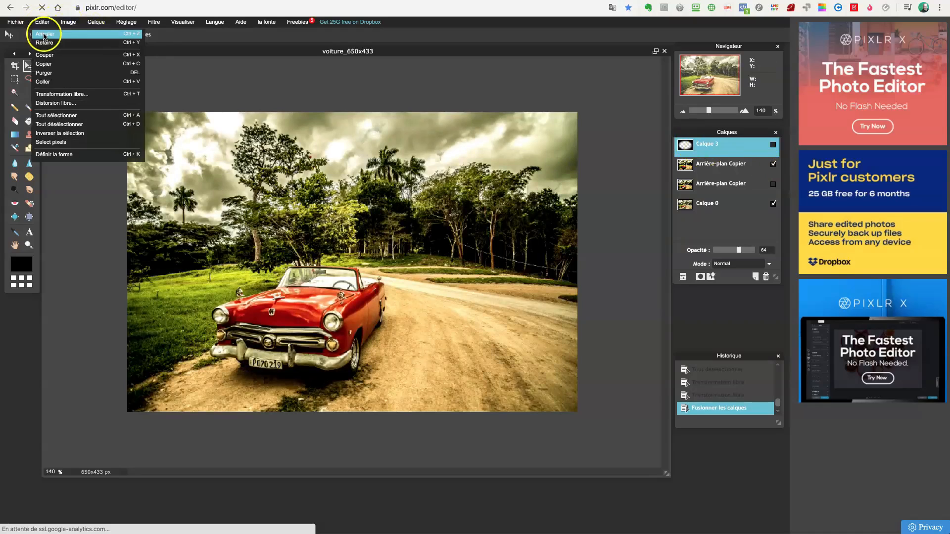
click(44, 35)
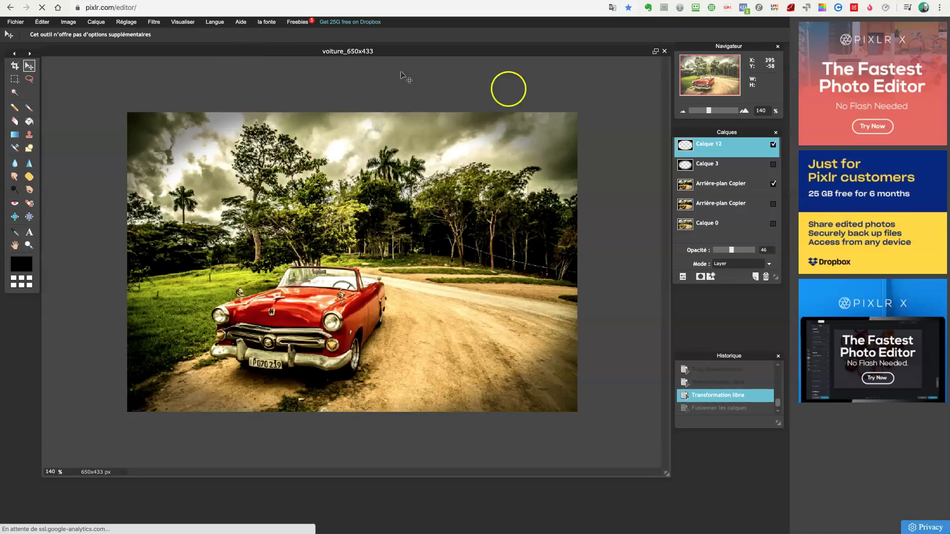
Hide the upper Arrière-plan Copier photo layer to view the Calque 12 vignette on its own.
click(774, 184)
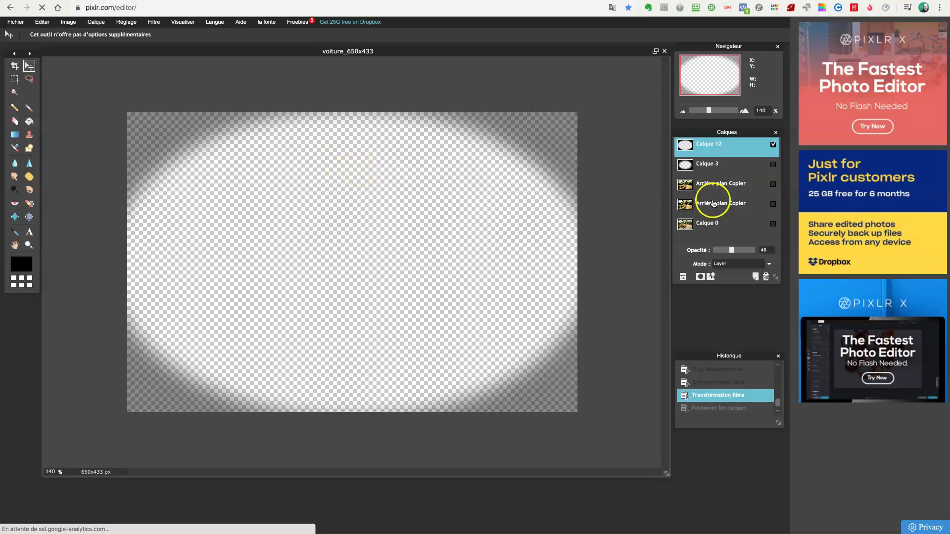
Toggle the upper Arrière-plan Copier photo layer to compare, leaving it shown beneath the Calque 12 vignette.
click(773, 184)
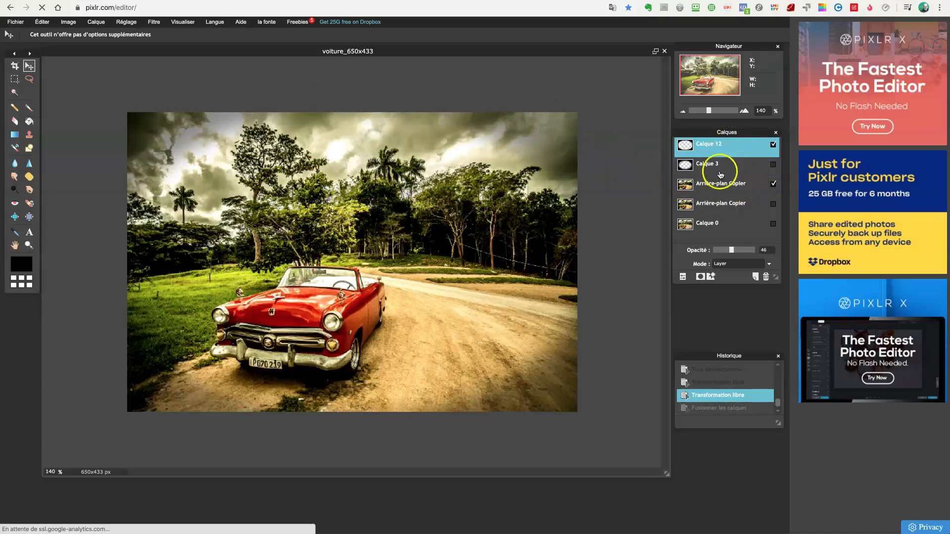
click(773, 184)
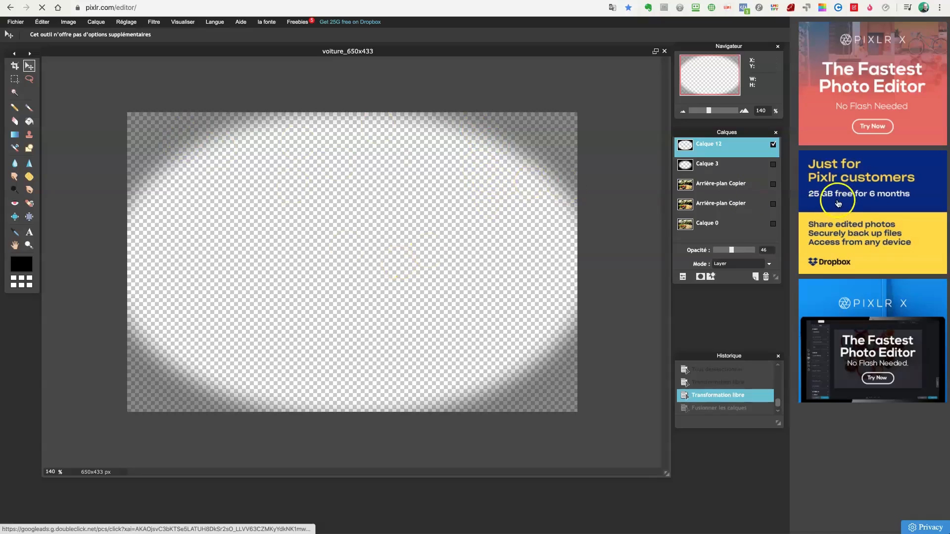
click(773, 184)
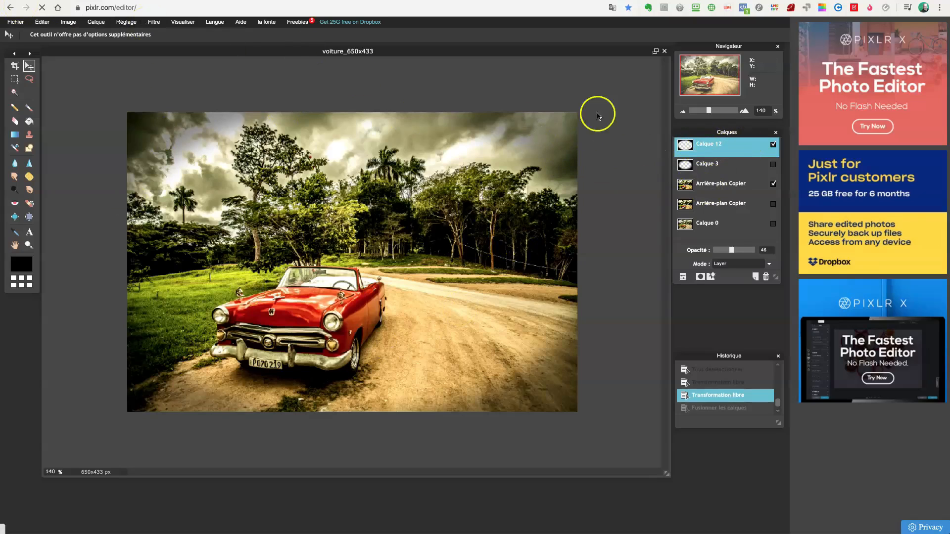
Open the original voiture_650x433.jpg from the Bureau folder to compare it with the edited photo, and close it.
click(14, 23)
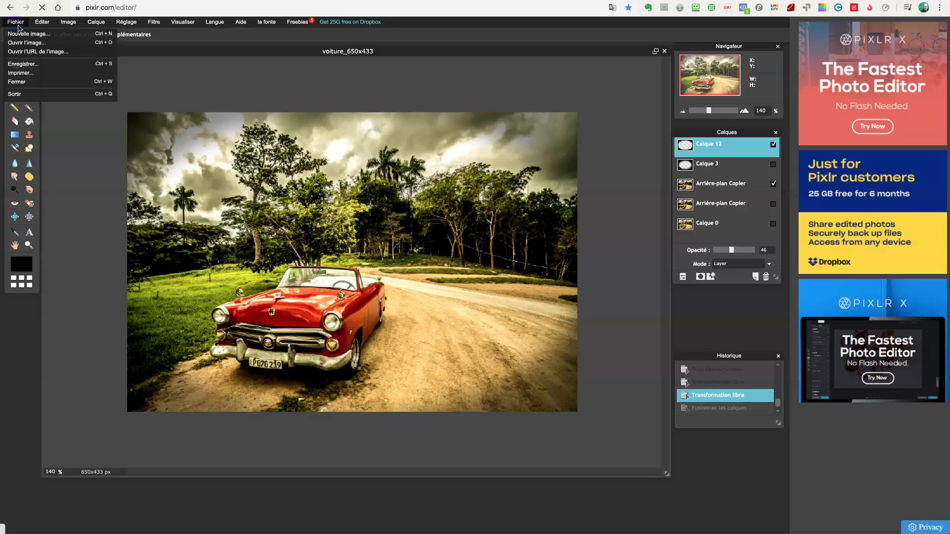
click(26, 43)
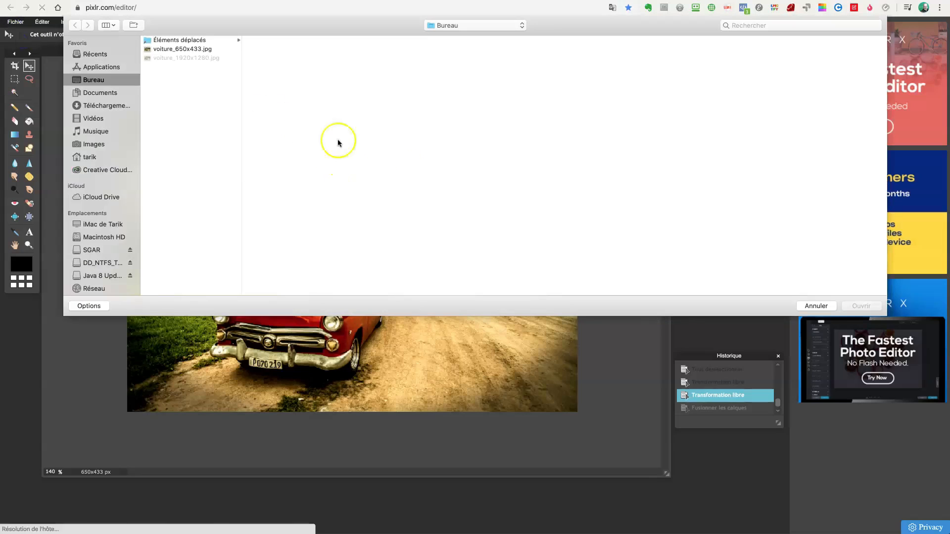
click(189, 49)
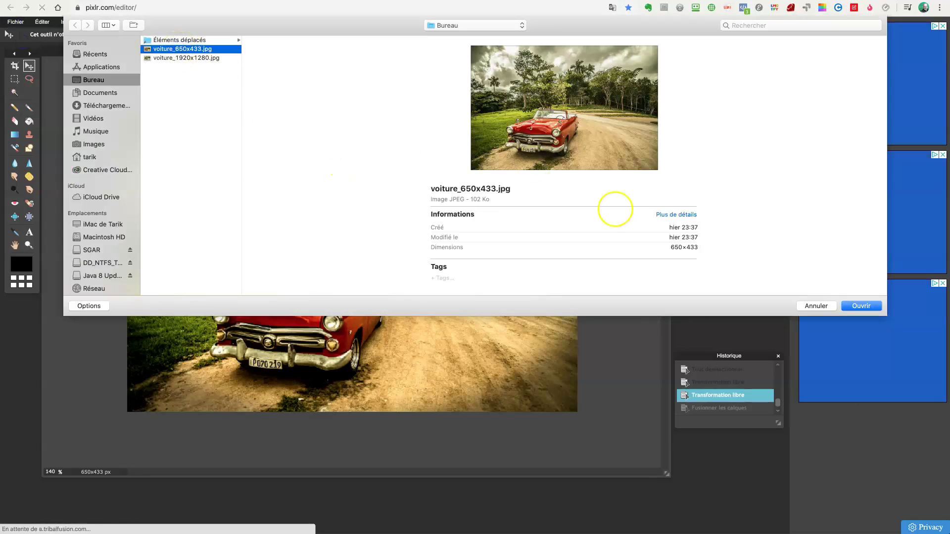
click(862, 306)
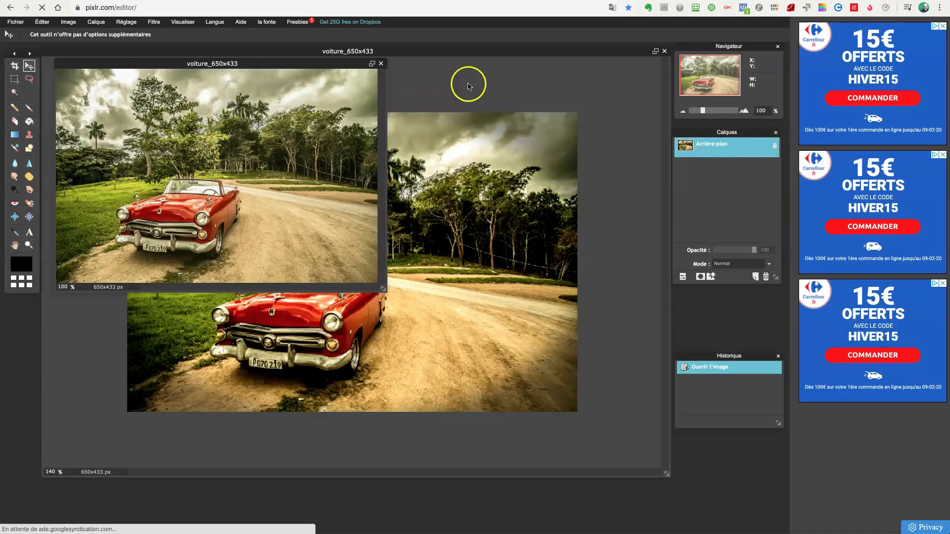
click(380, 64)
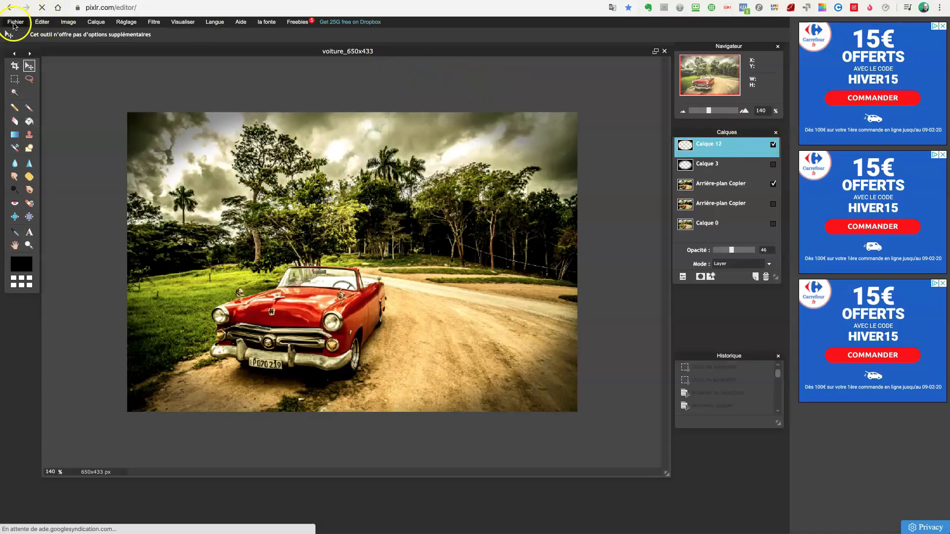
Save the edited photo as a JPEG named voiture_650x433_montage01 in the Bureau folder.
click(16, 22)
click(33, 64)
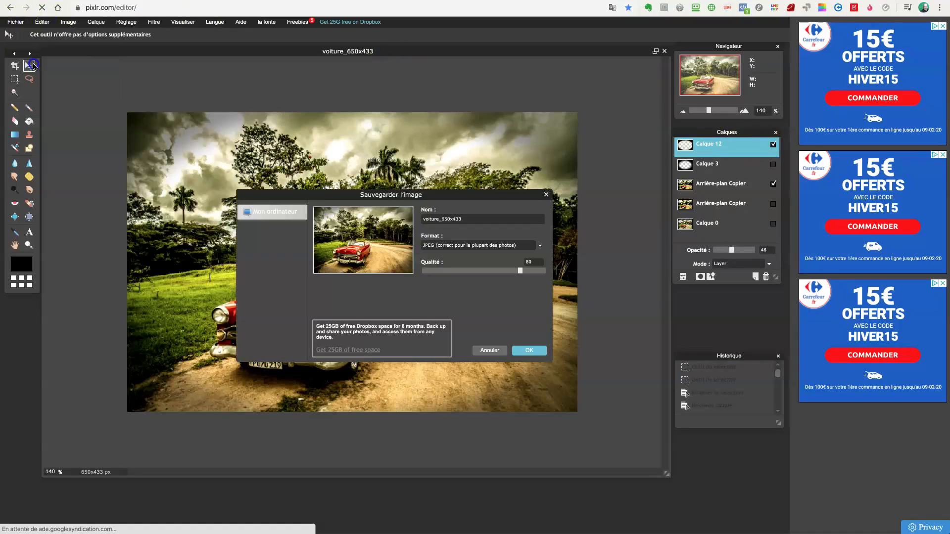
click(471, 220)
text(_m)
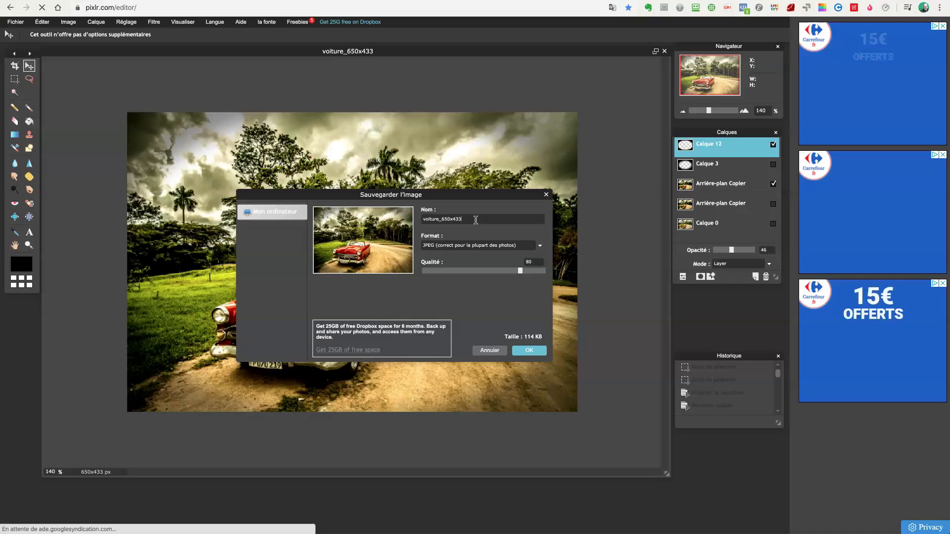
text(ontag)
text(e01)
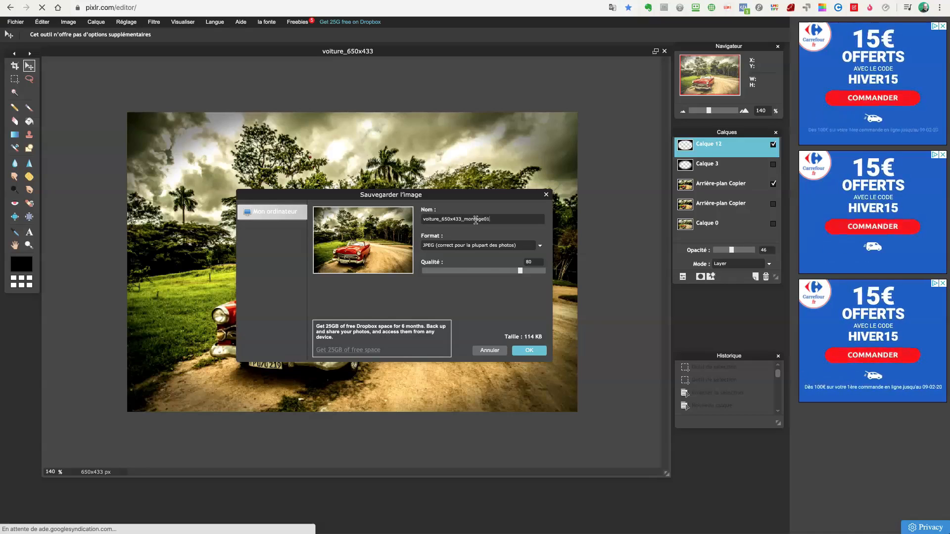
click(486, 285)
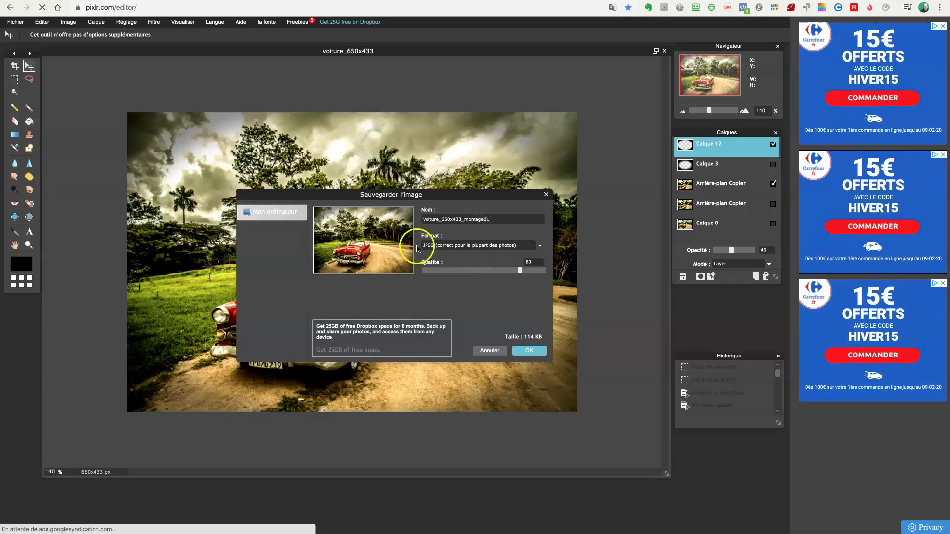
click(526, 352)
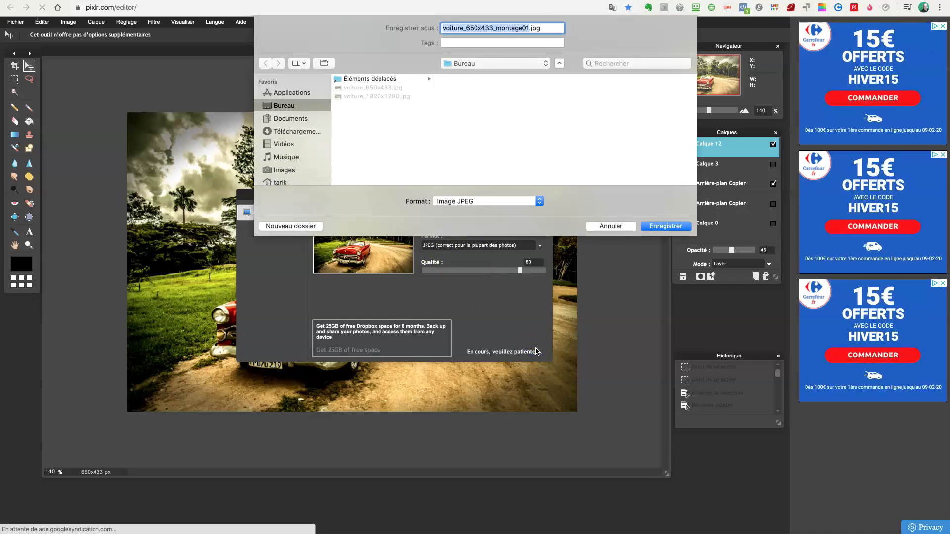
click(658, 226)
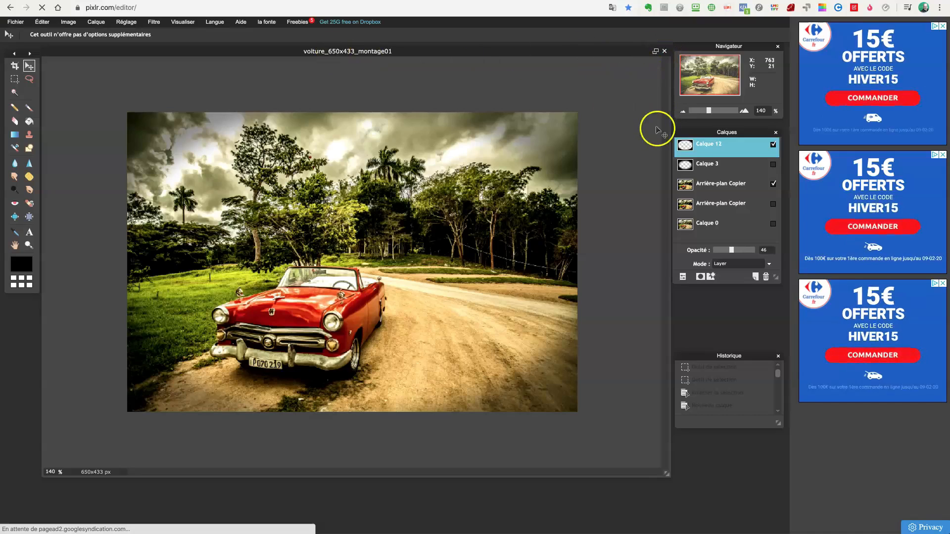
Open the saved voiture_650x433_montage01.jpg to inspect its layers beside the working image, and close it.
click(19, 22)
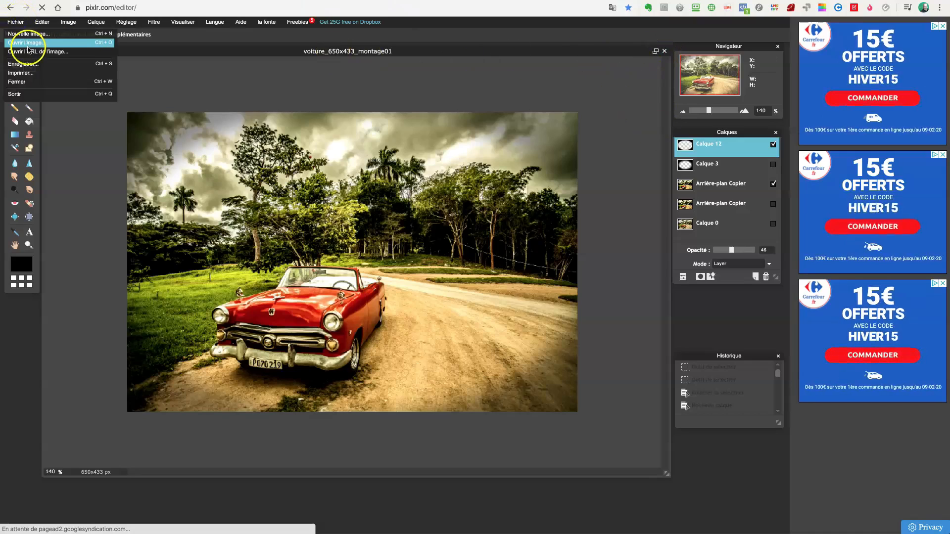
click(26, 43)
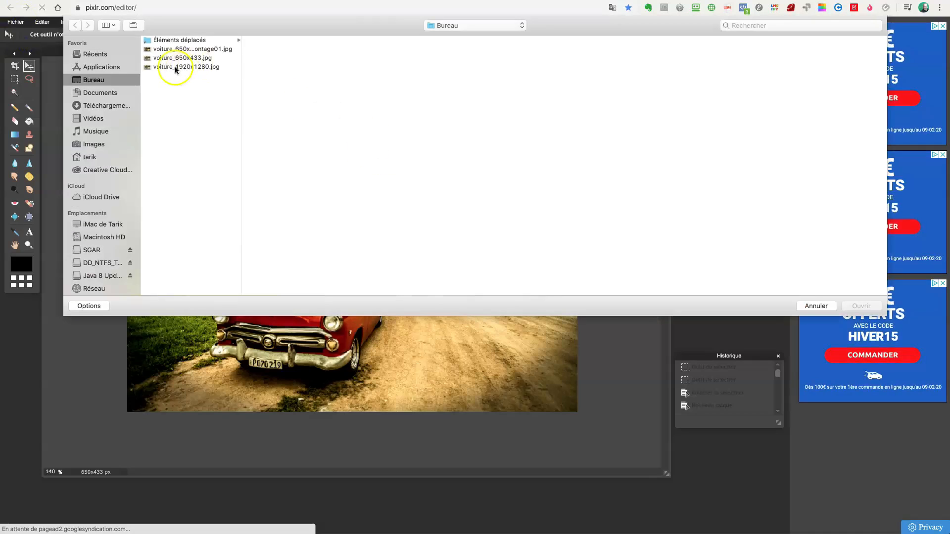
click(181, 49)
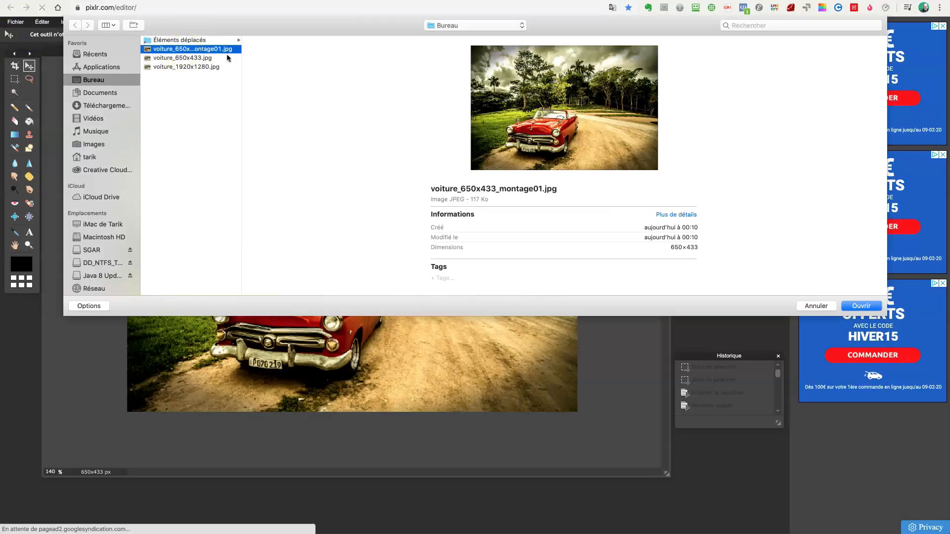
click(861, 306)
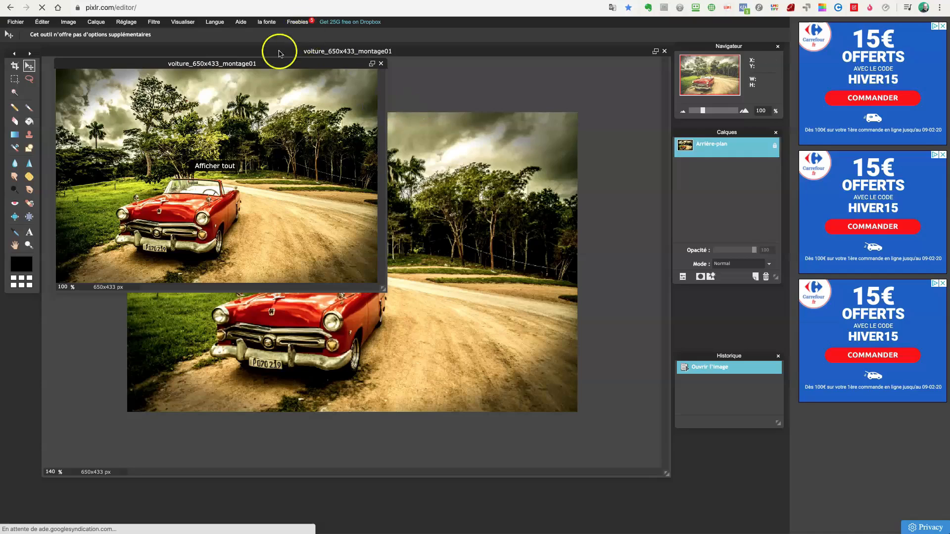
drag(277, 63, 359, 61)
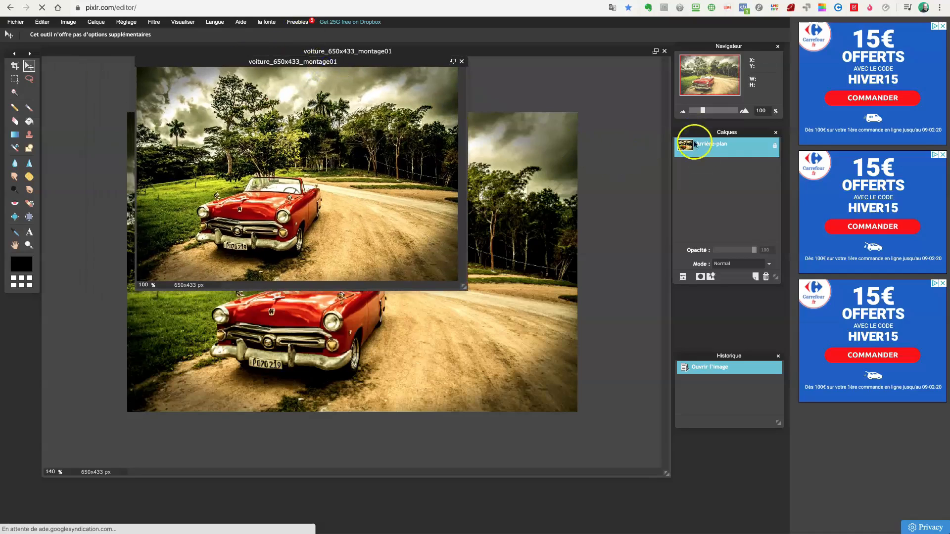
click(462, 62)
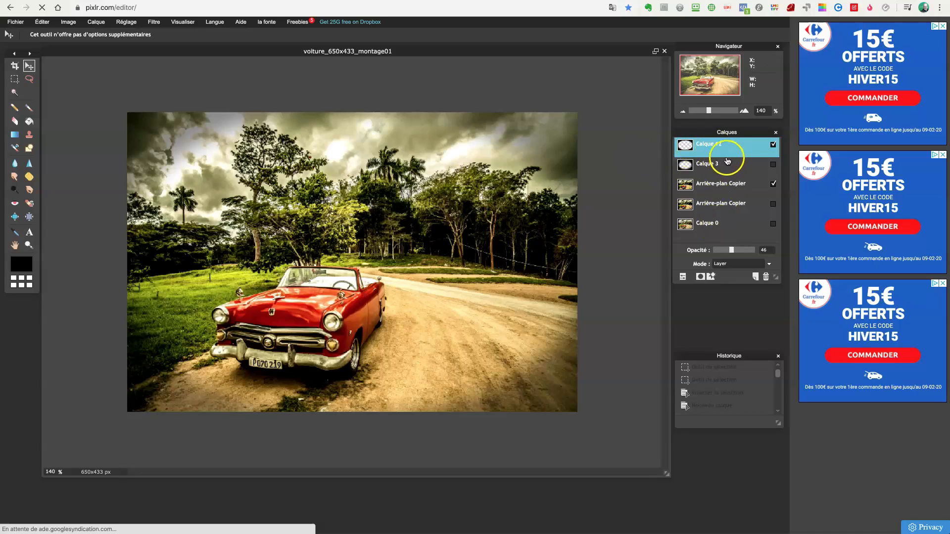
Save the layered image in PXD (format pixlr) as voiture_650x433_montage_calques in the Bureau folder.
click(14, 23)
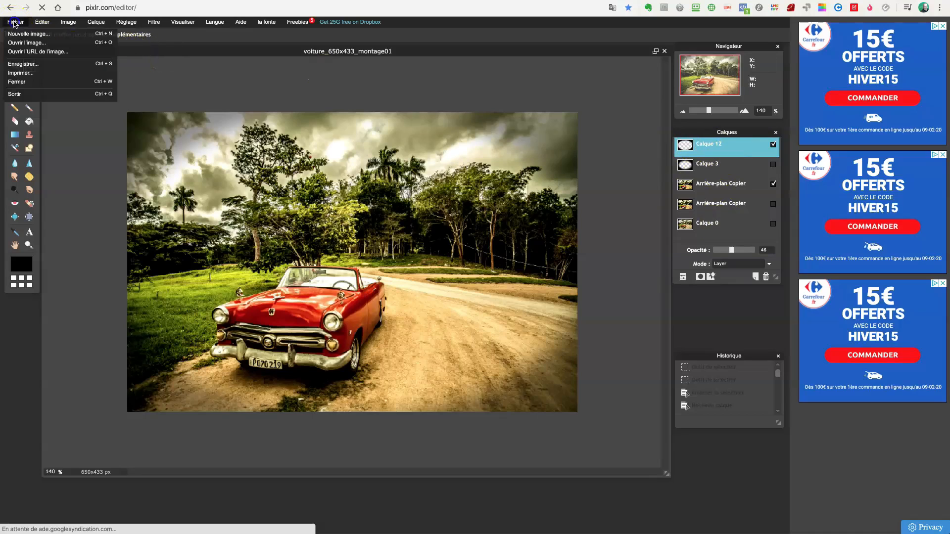
click(26, 64)
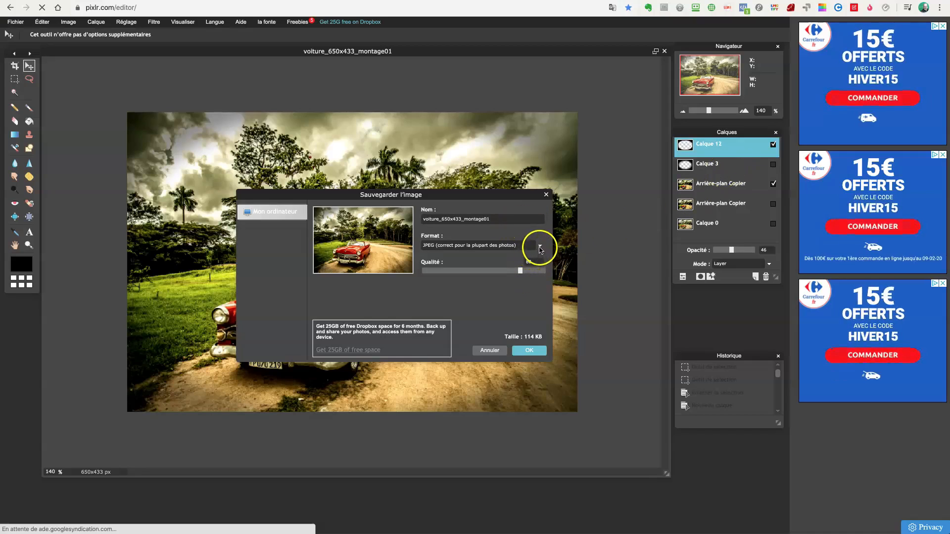
click(539, 248)
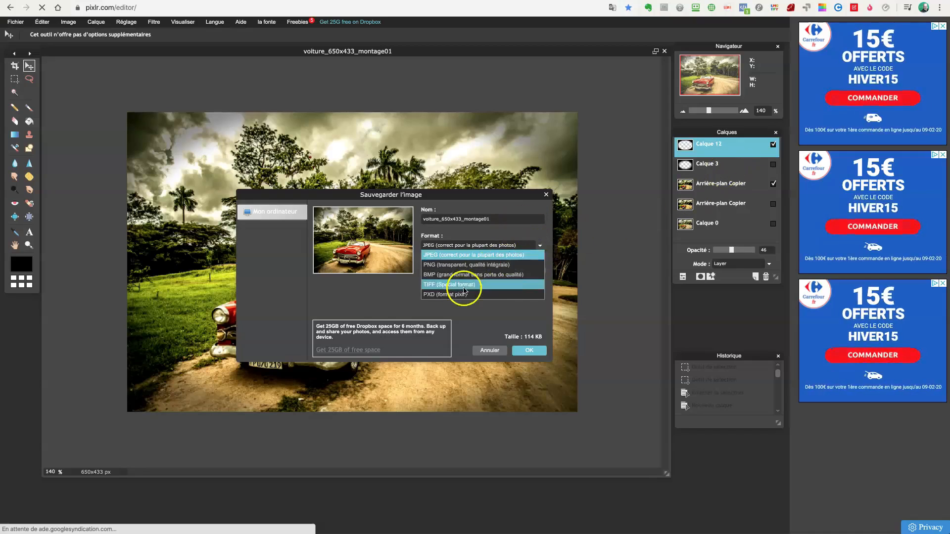
click(440, 295)
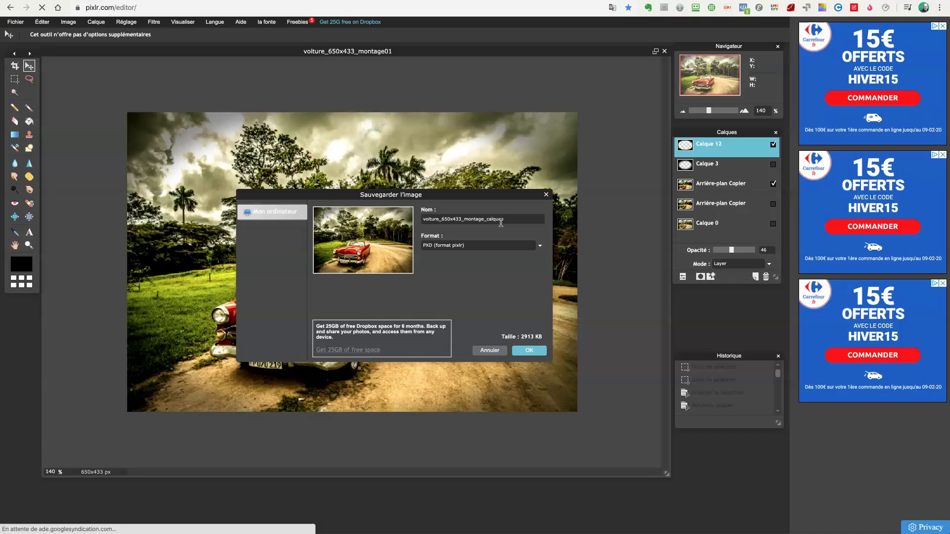
click(528, 351)
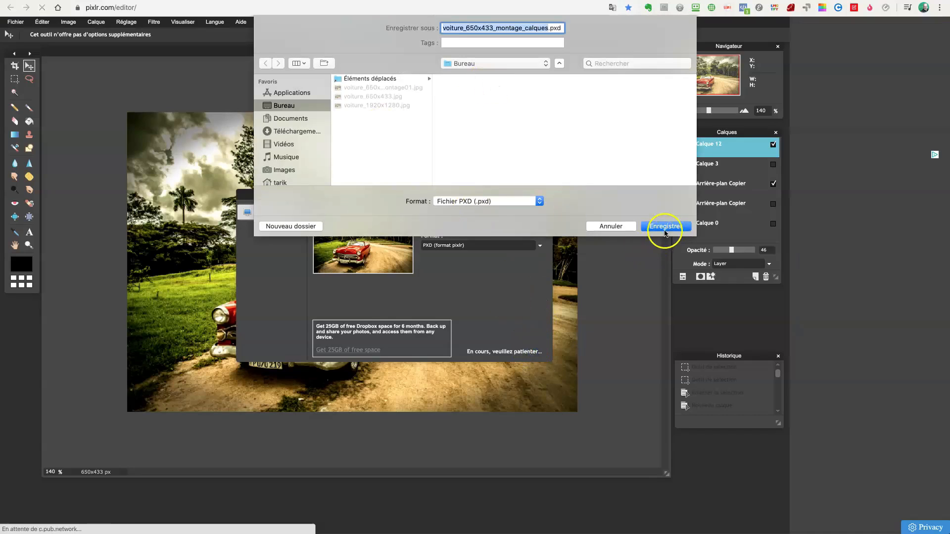
click(666, 228)
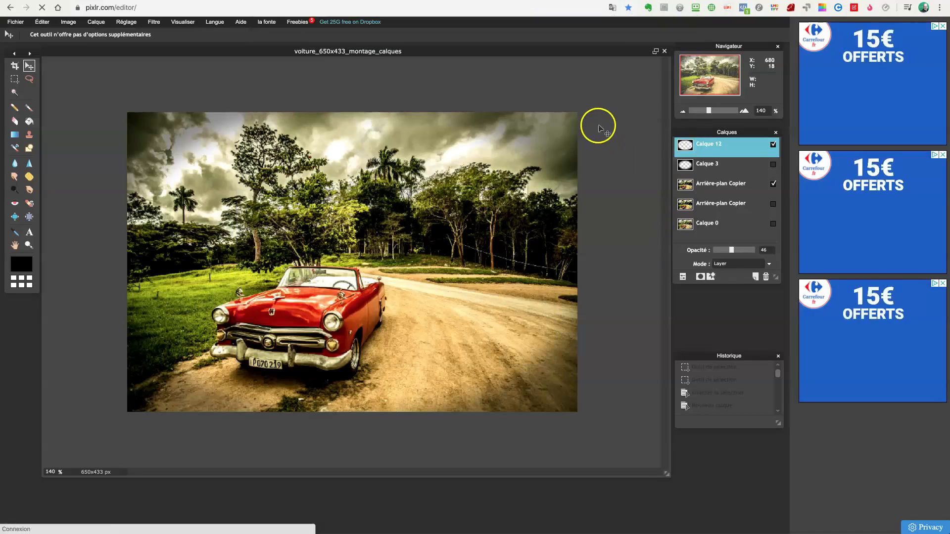
Close the image without saving it again and reopen voiture_650x433_montage_calques.pxd from the Bureau folder.
click(664, 51)
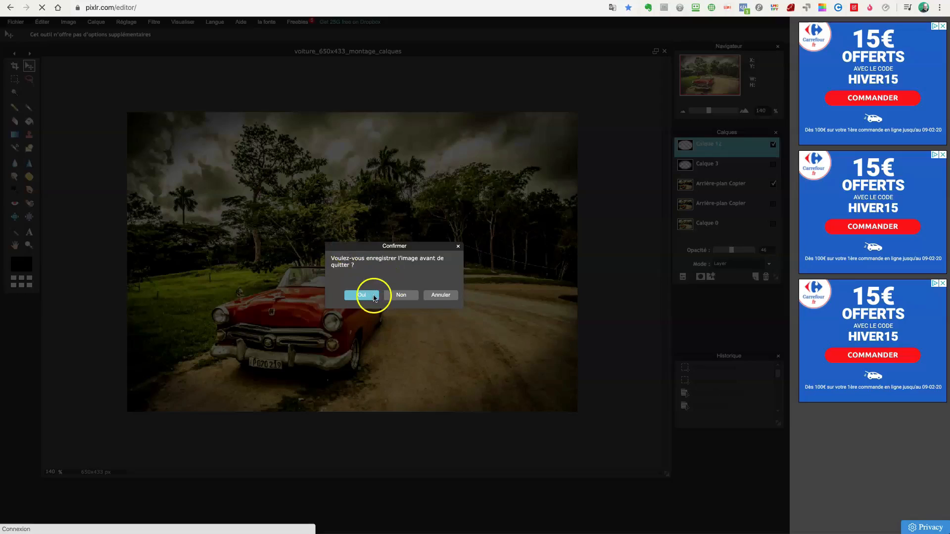
click(397, 296)
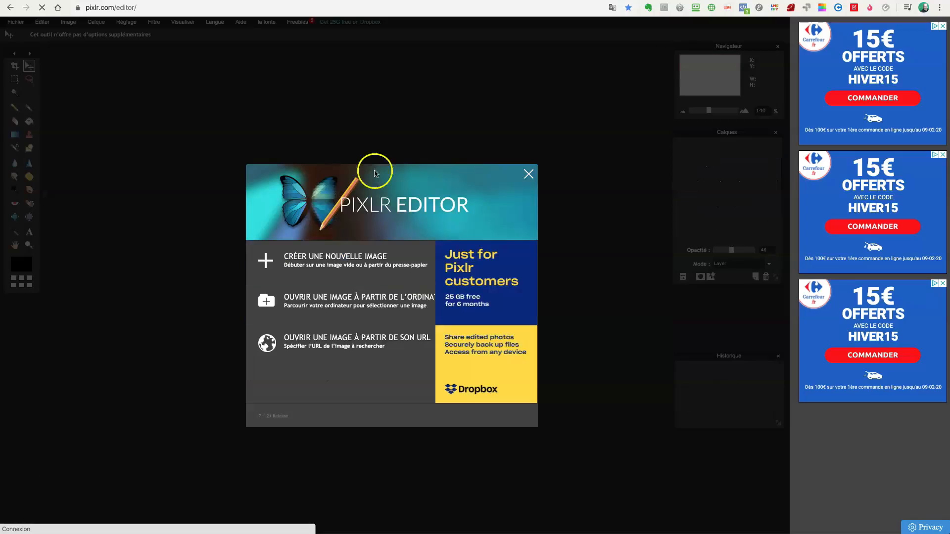
click(346, 299)
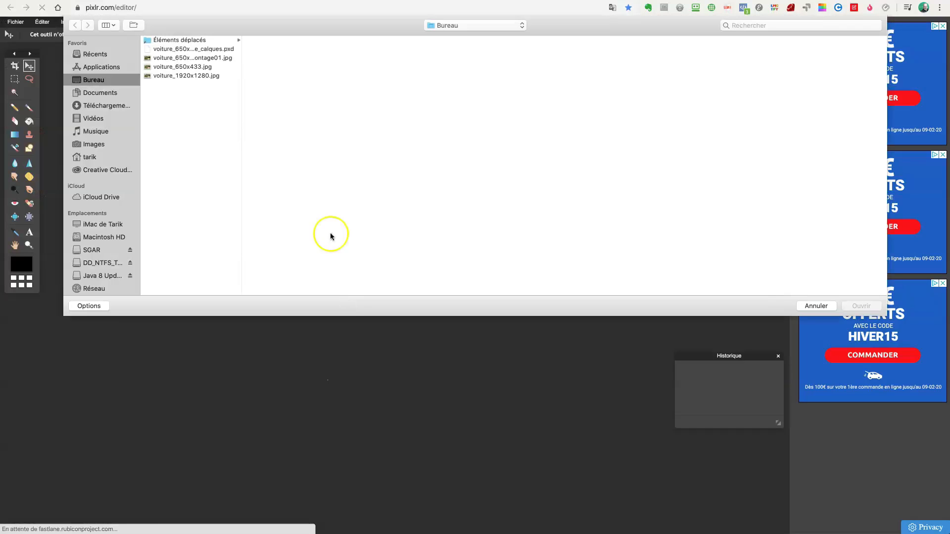
click(213, 49)
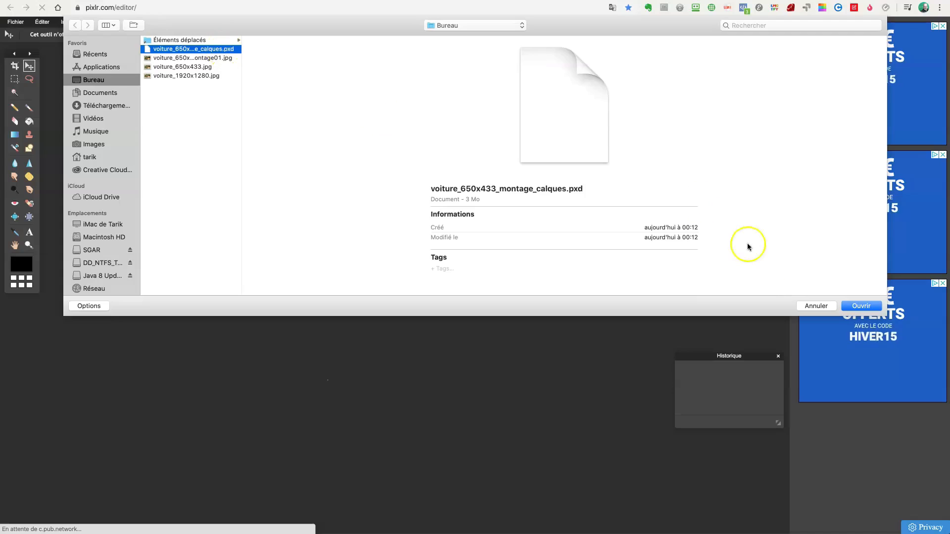
click(859, 305)
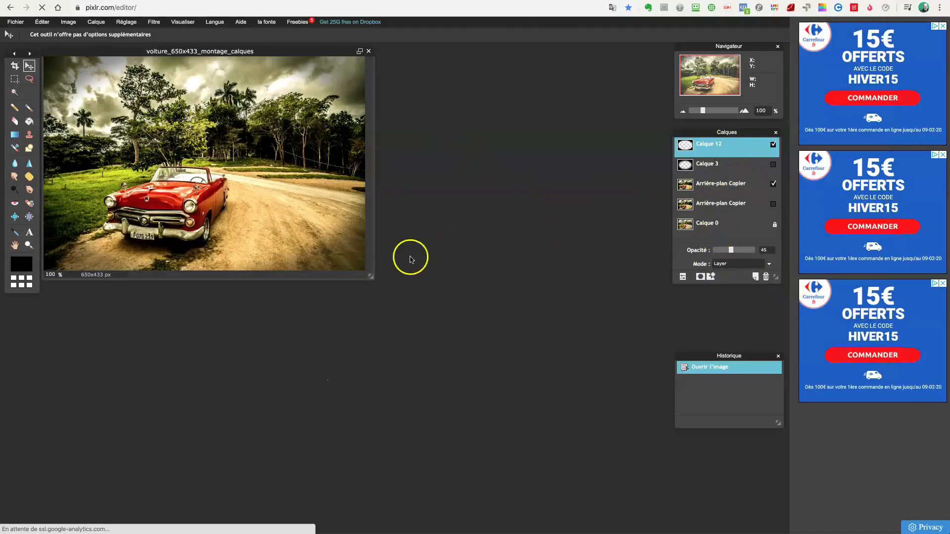
Enlarge the reopened image's window and zoom the photo to 140 %.
drag(370, 275, 652, 410)
drag(703, 111, 705, 111)
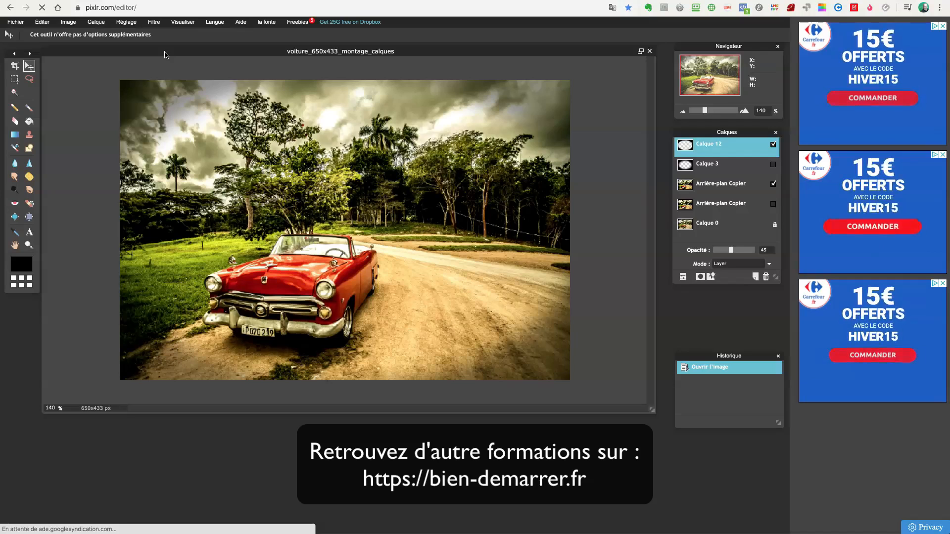
click(83, 49)
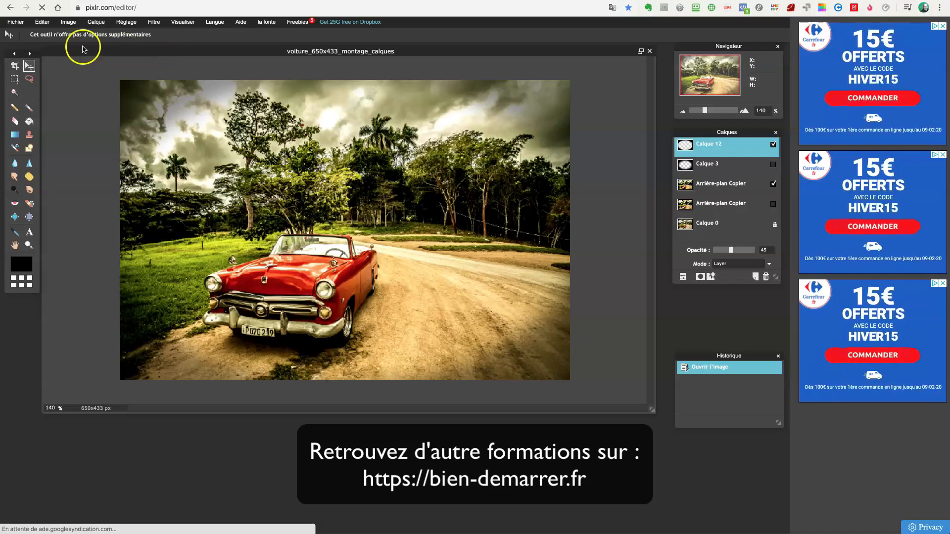